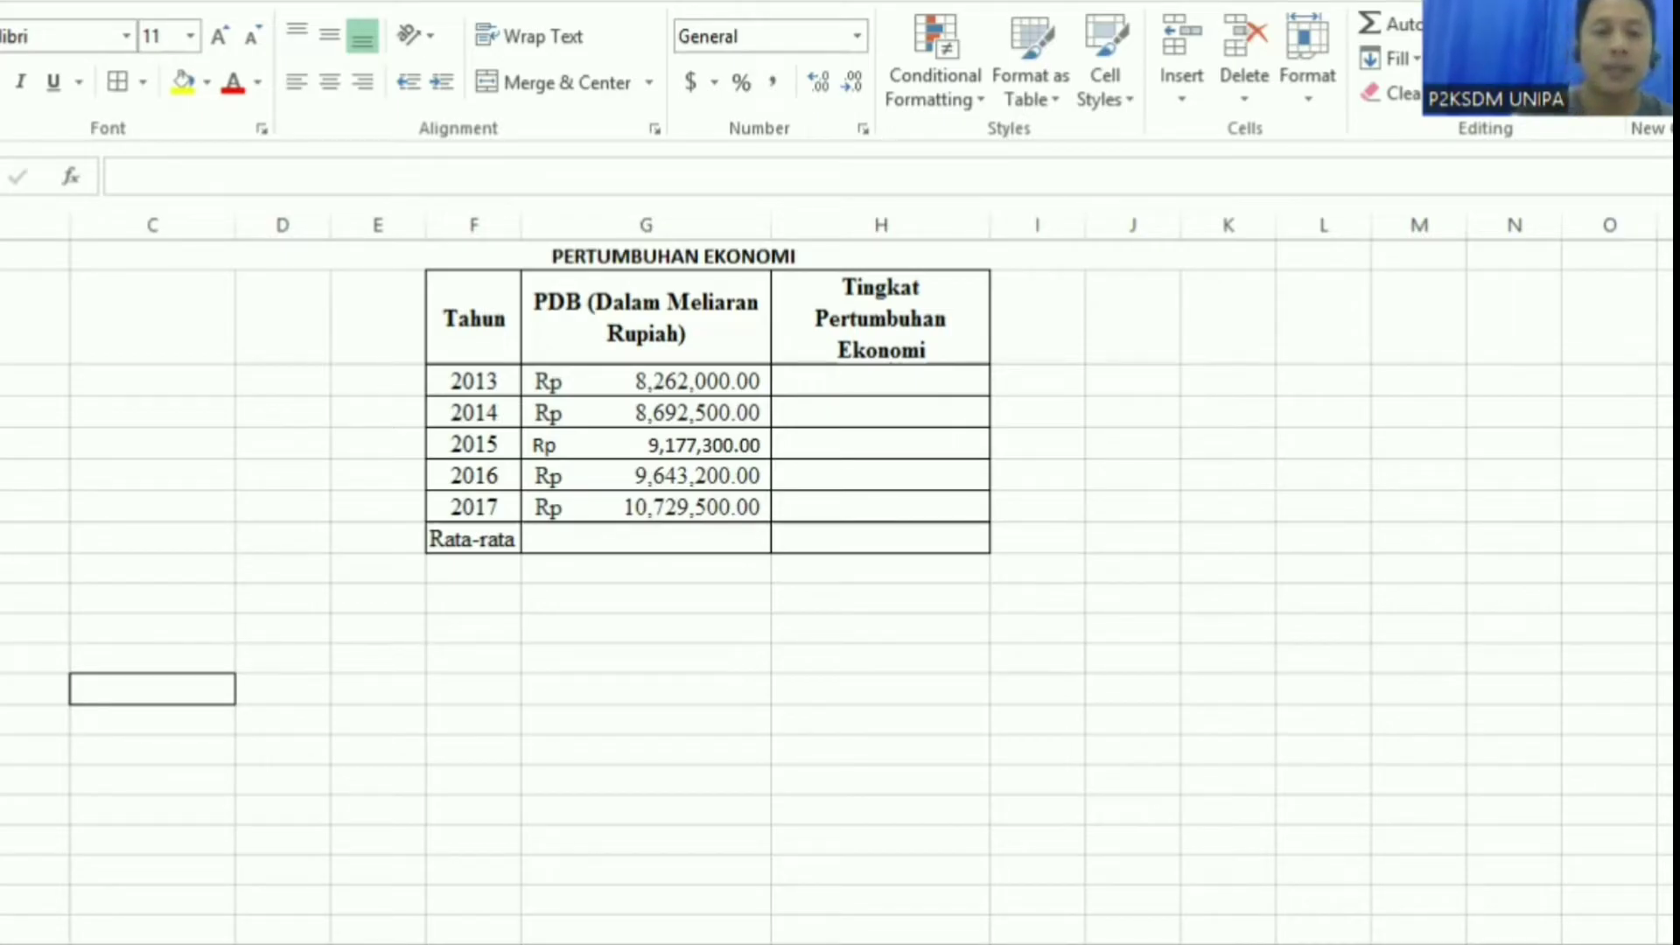
# Step: Clear the stray entry from 2013 growth cell H3 and enter a dash there
pyautogui.click(1037, 749)
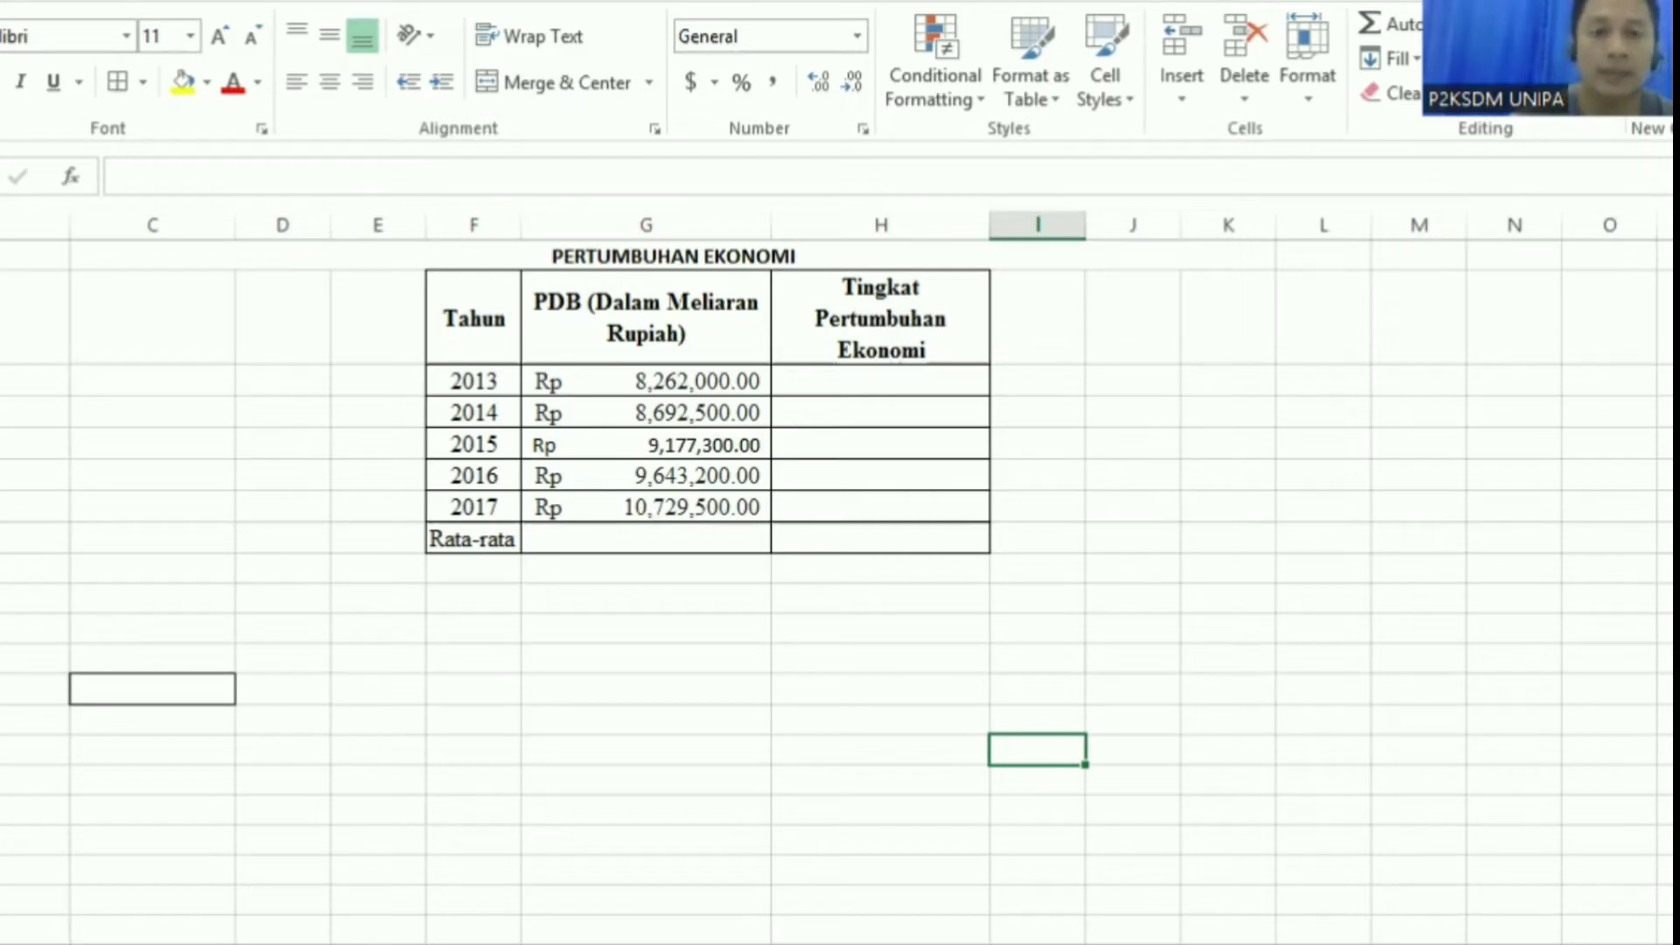
pyautogui.click(853, 379)
pyautogui.write('=')
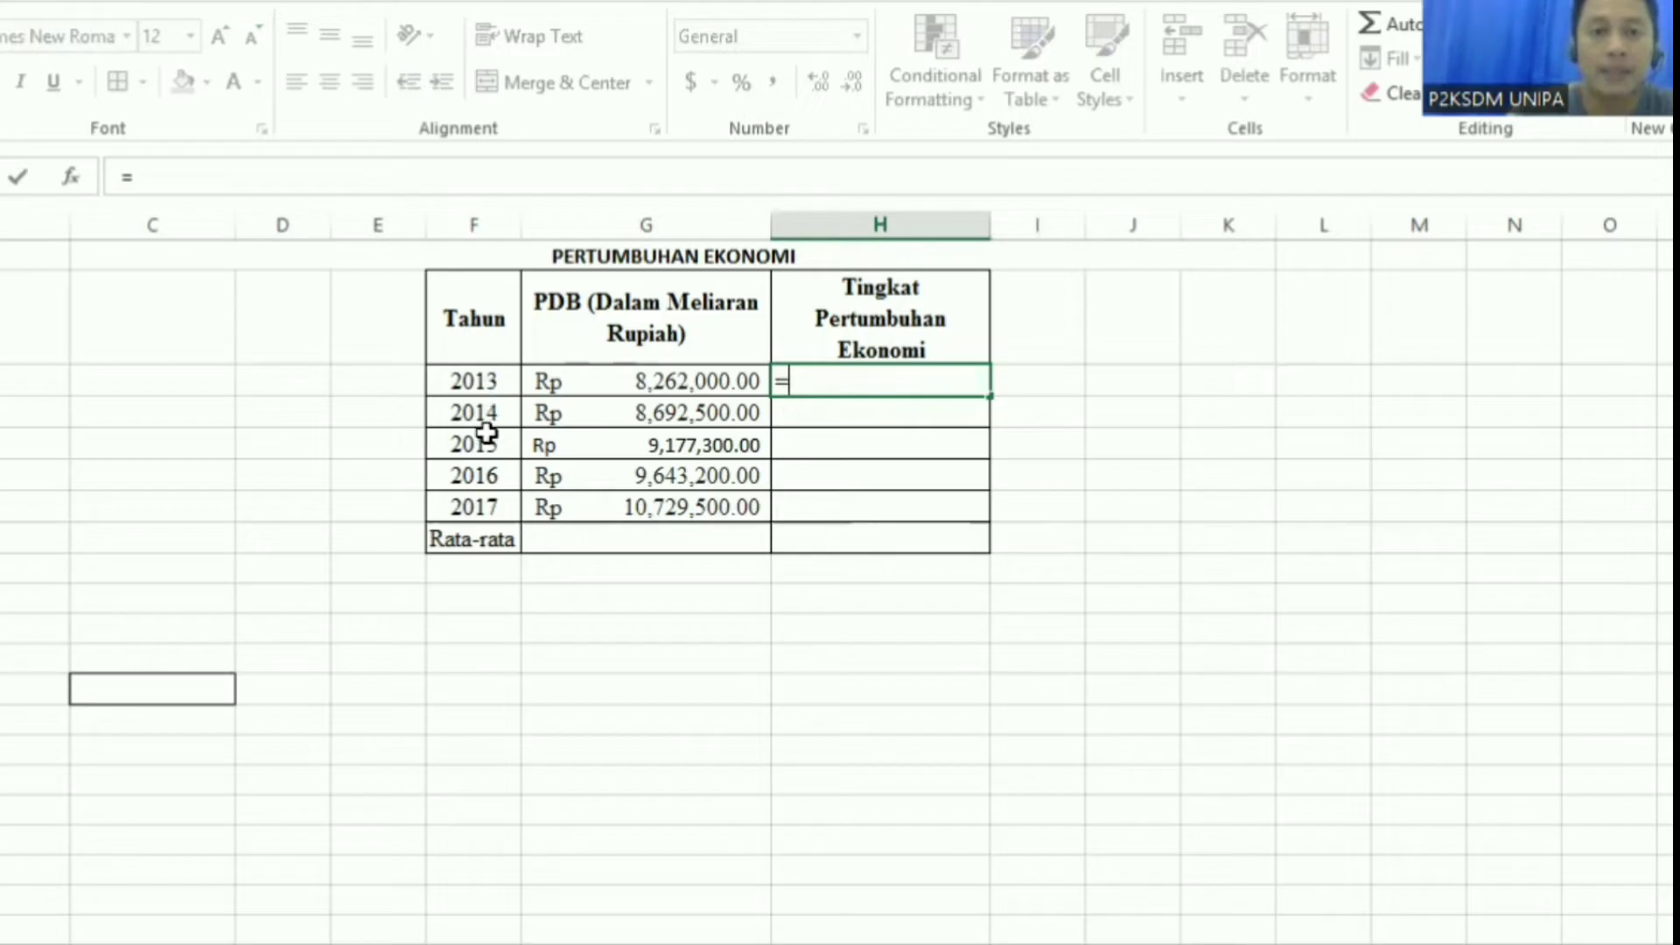
pyautogui.press('BackSpace')
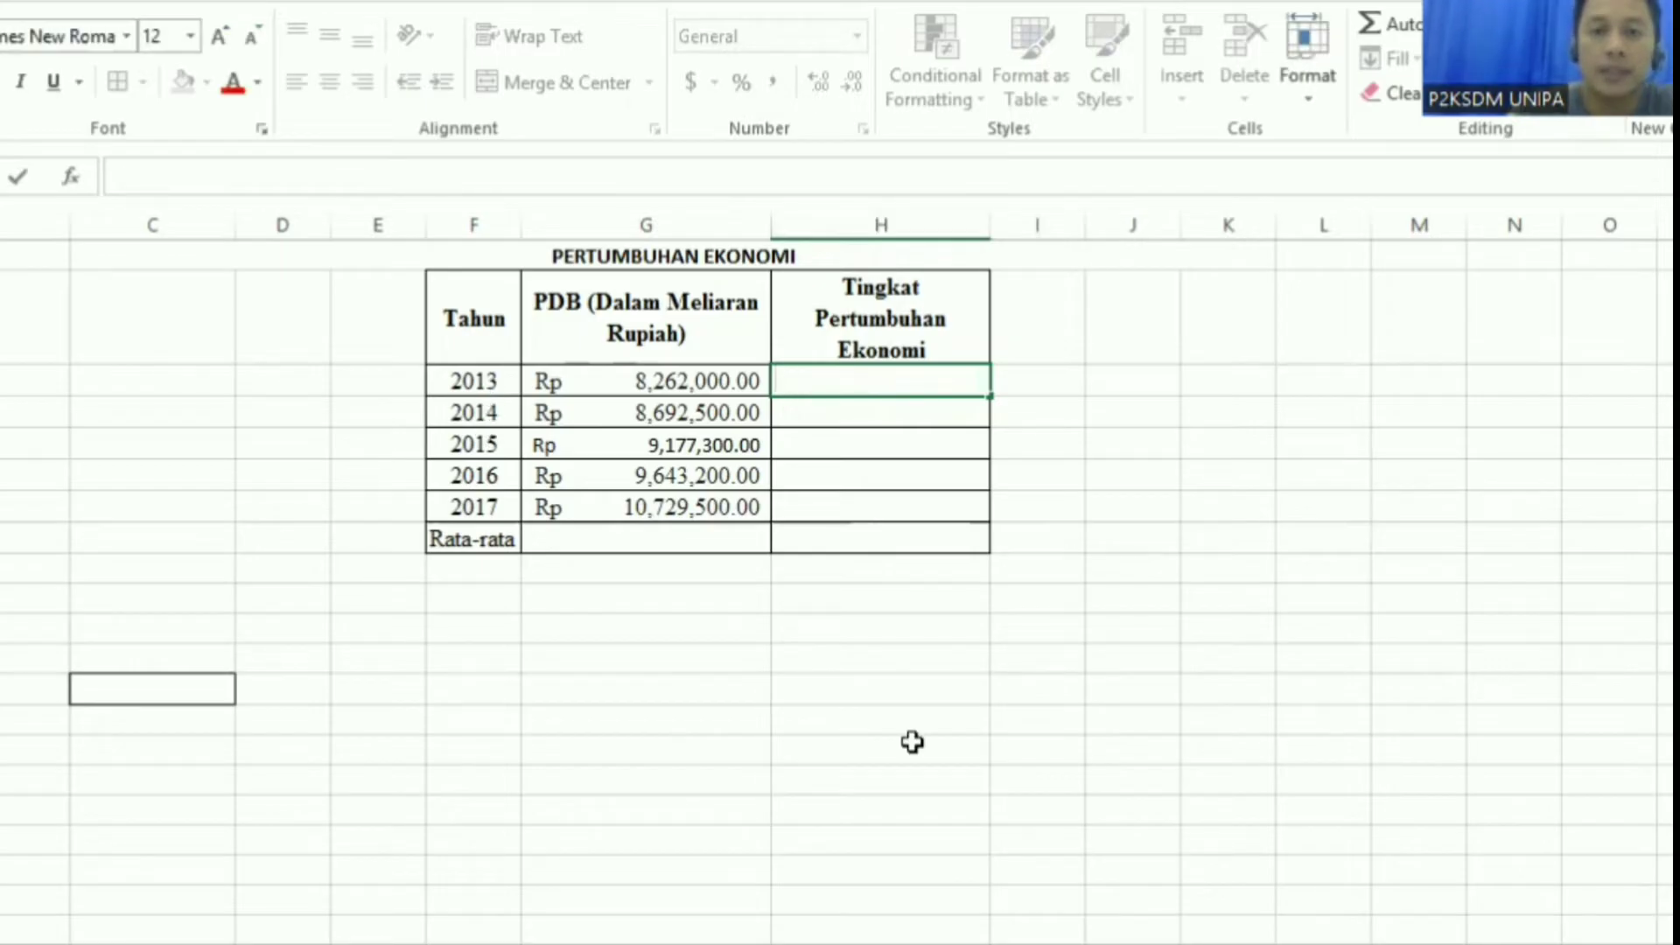
pyautogui.write('0')
pyautogui.press('BackSpace')
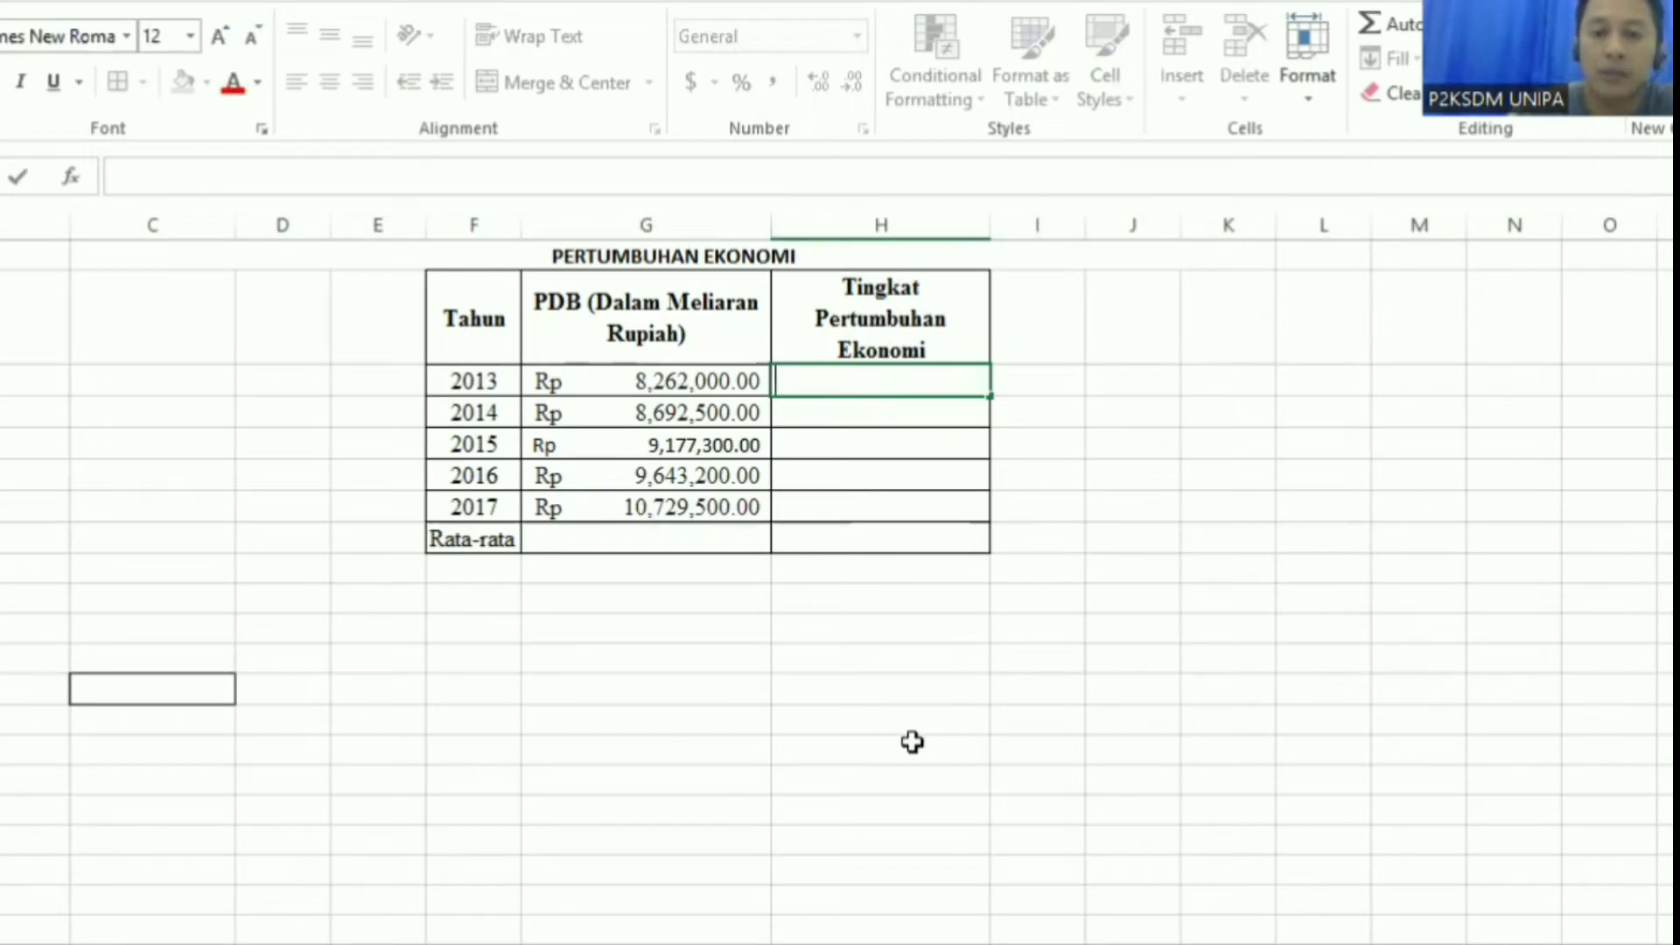
pyautogui.write('-')
pyautogui.press('Return')
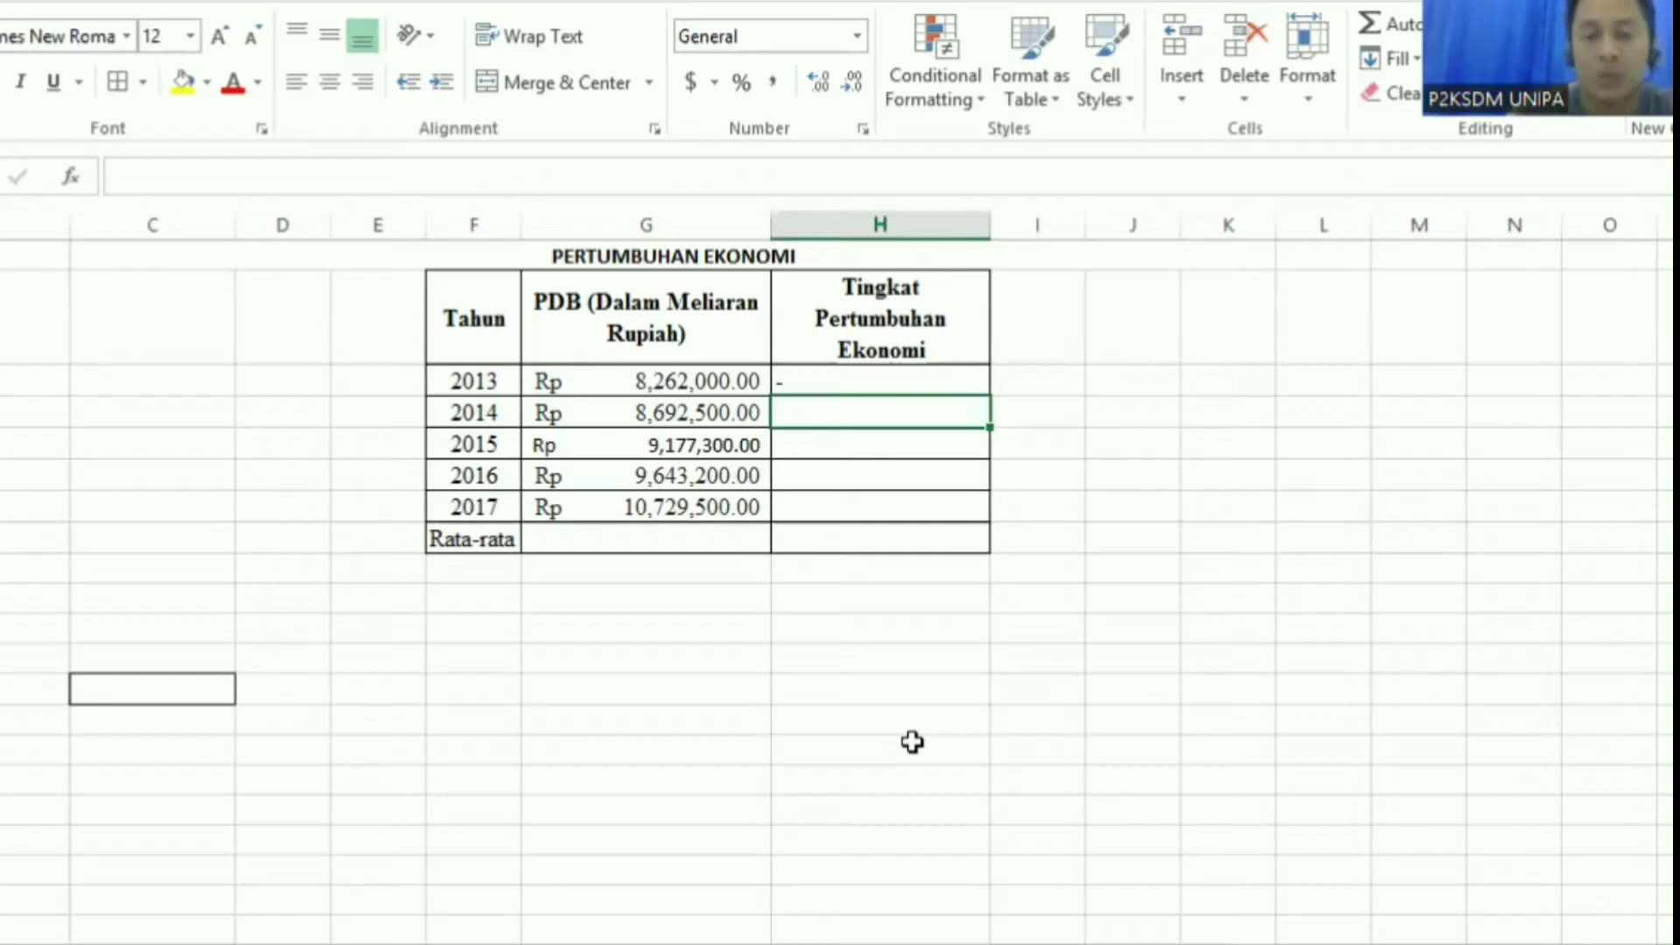
# Step: Begin the 2014 growth formula in H4 as =(G4-G3)/ using cell references
pyautogui.write('=')
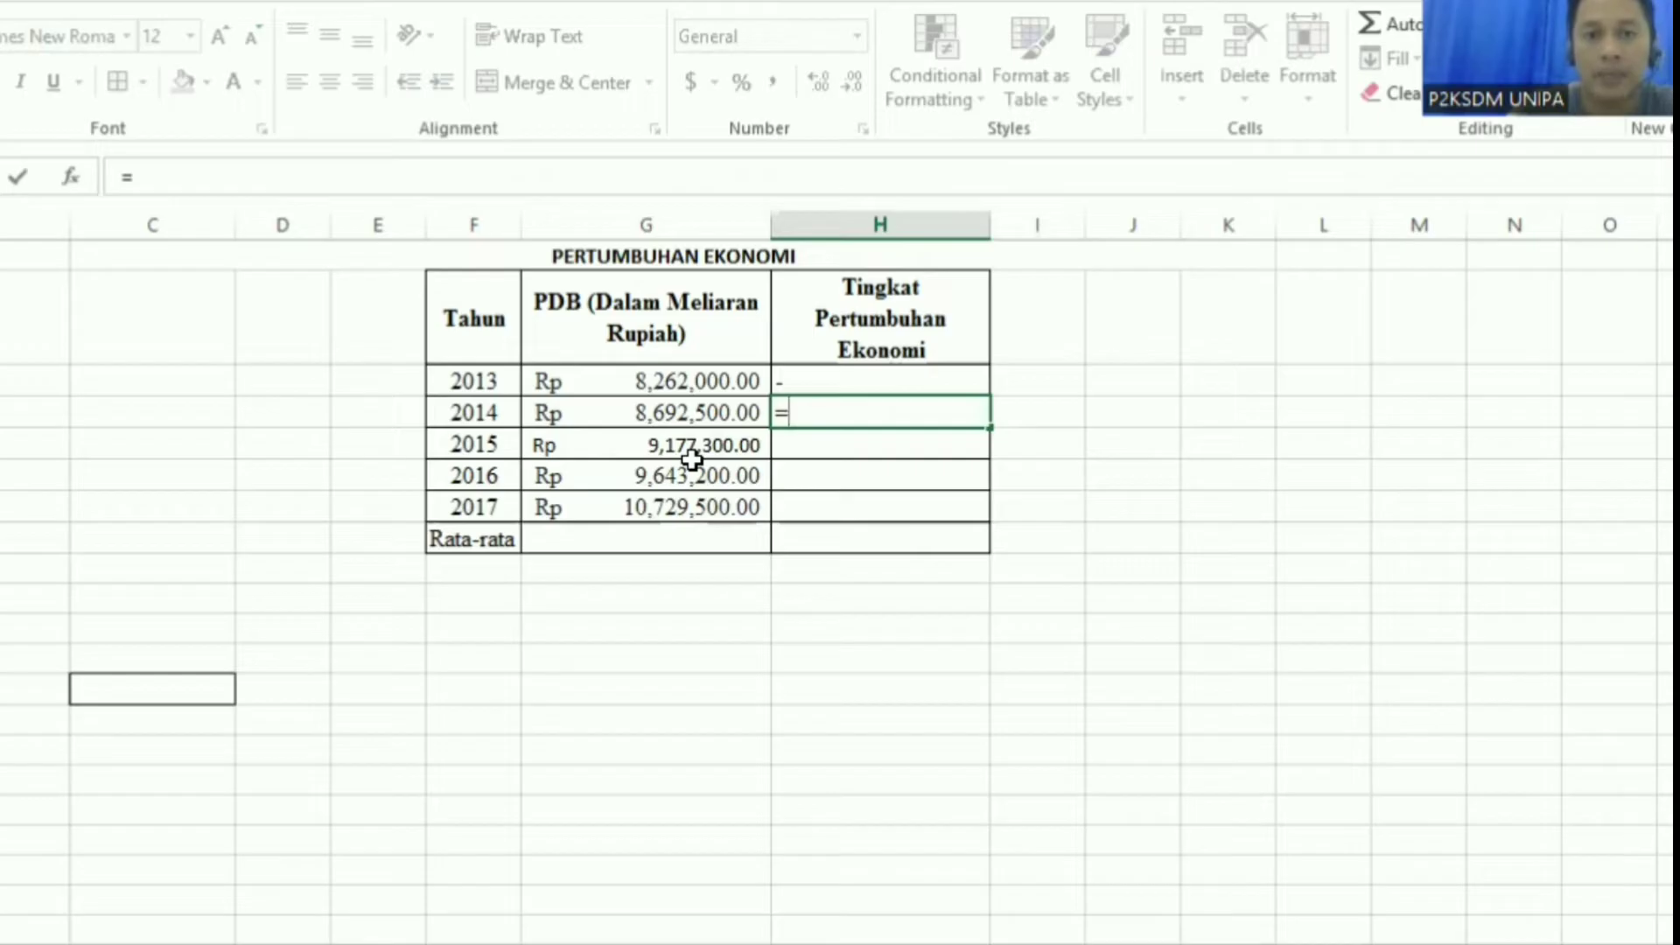
pyautogui.click(698, 412)
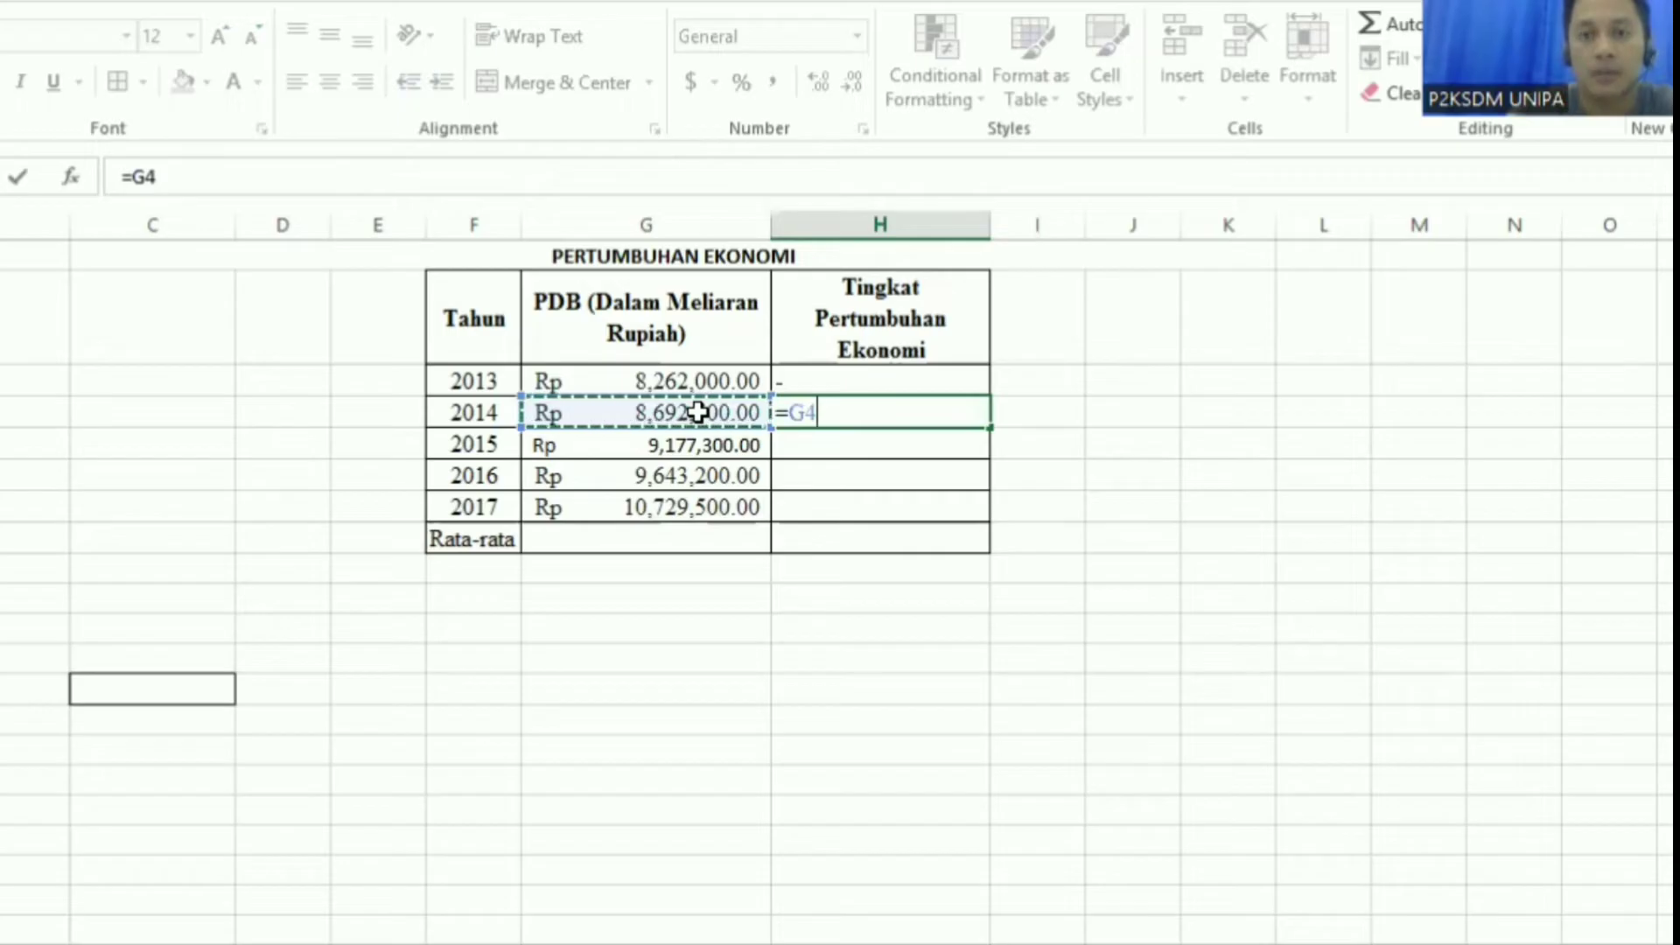
pyautogui.write('-')
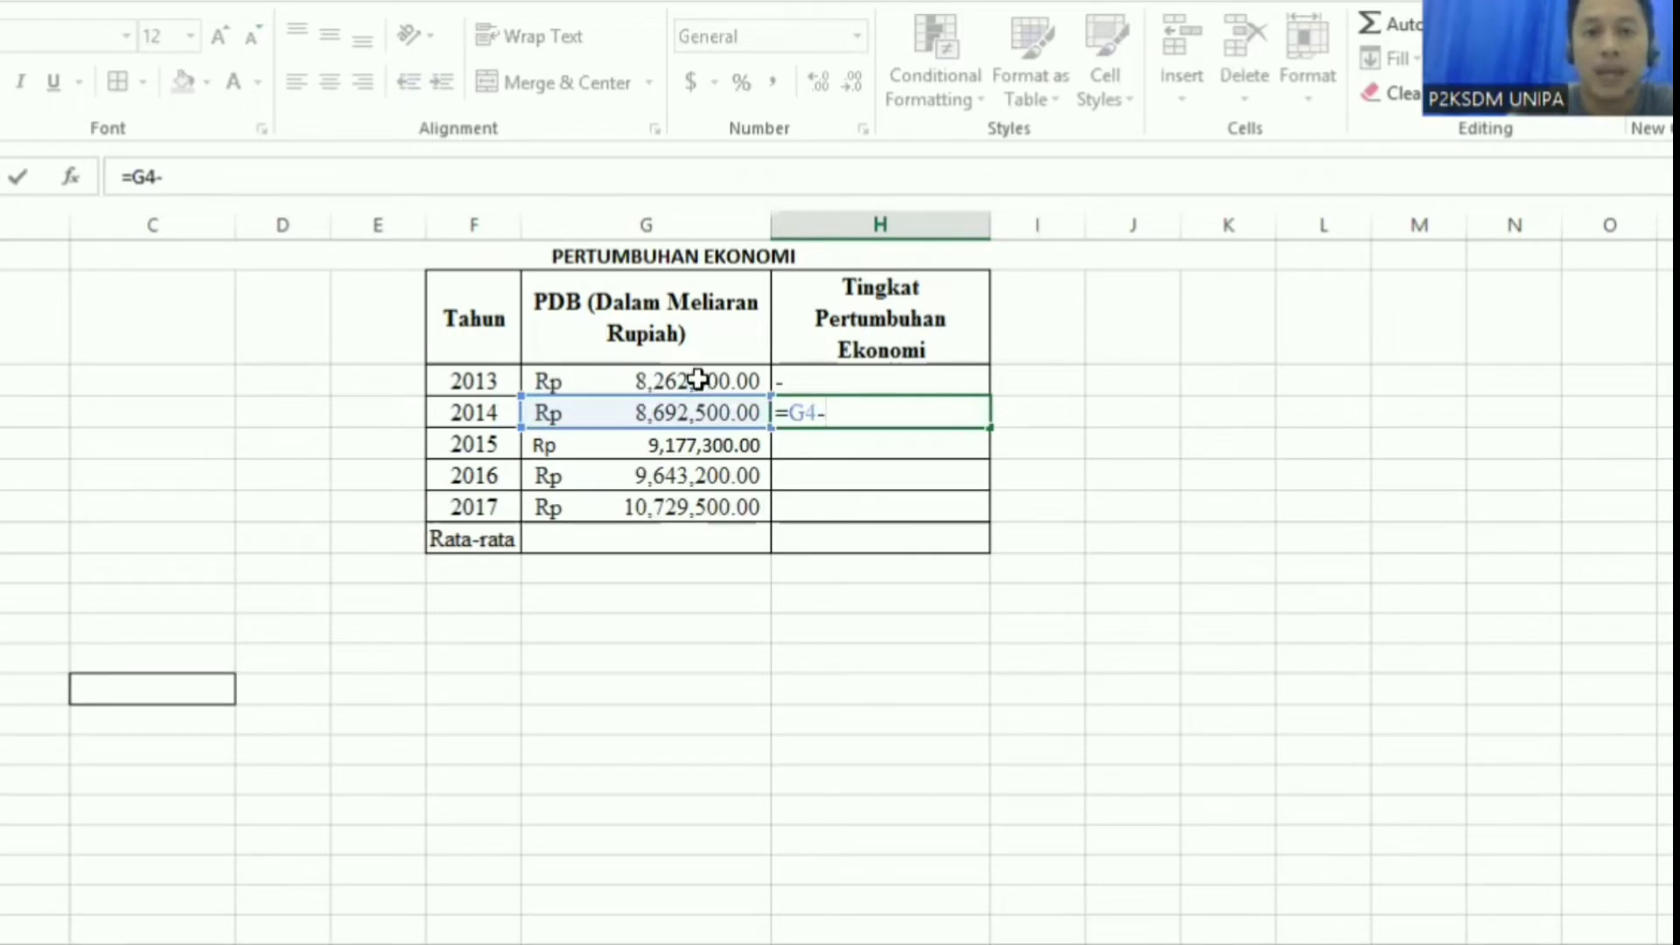
pyautogui.click(697, 379)
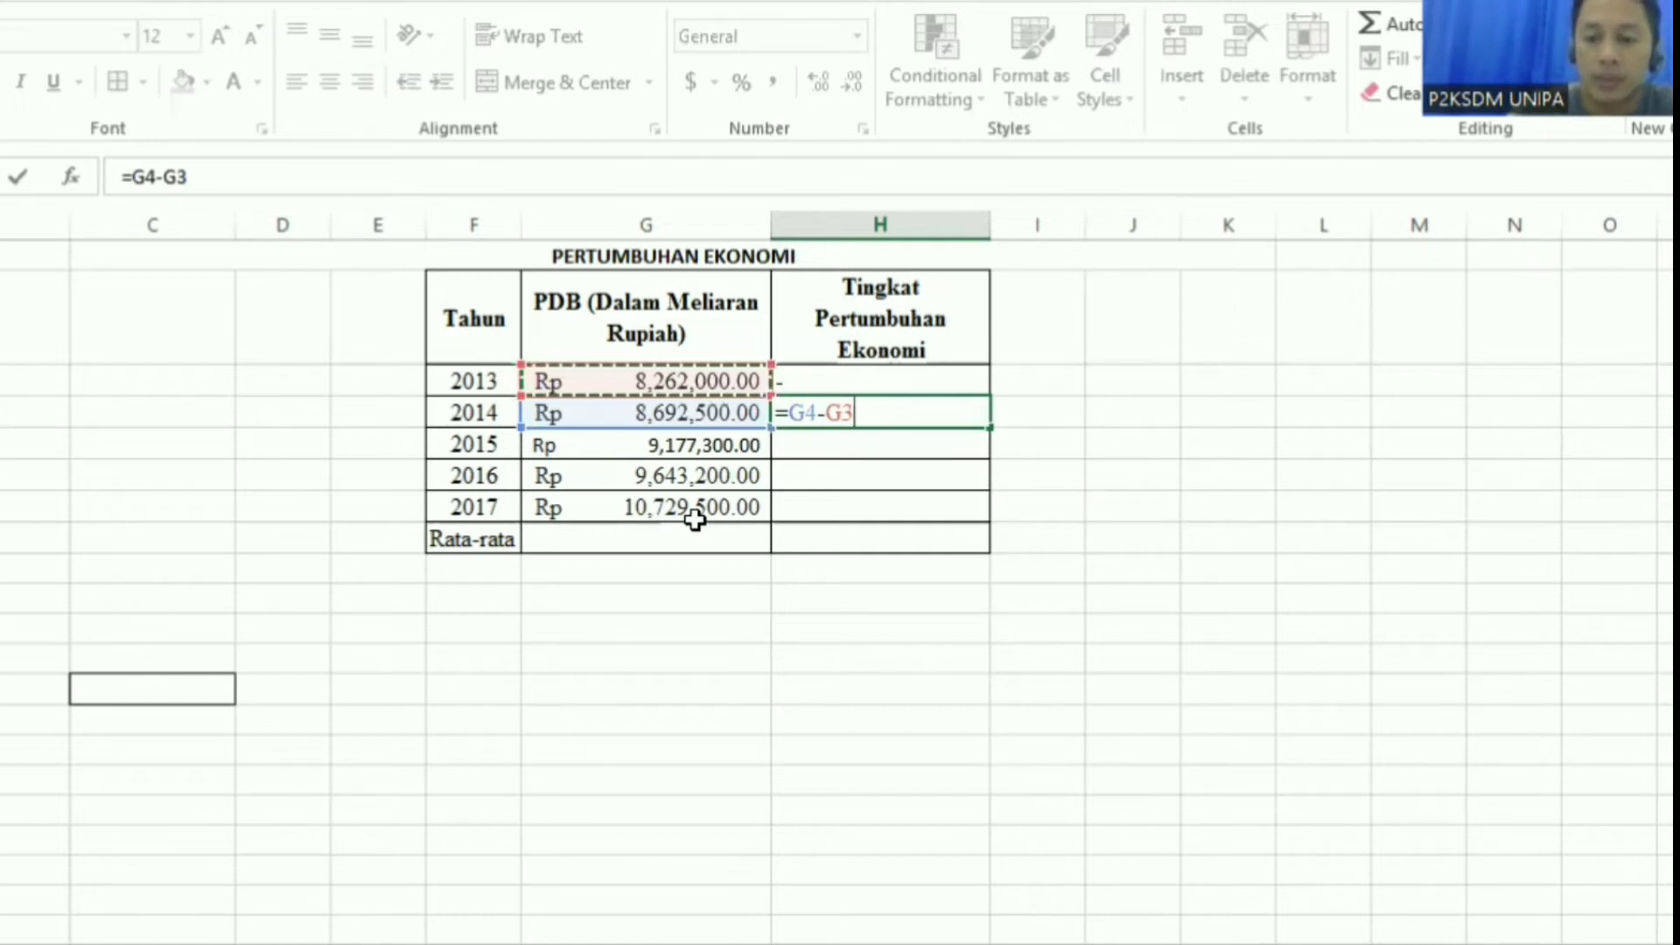
pyautogui.click(789, 413)
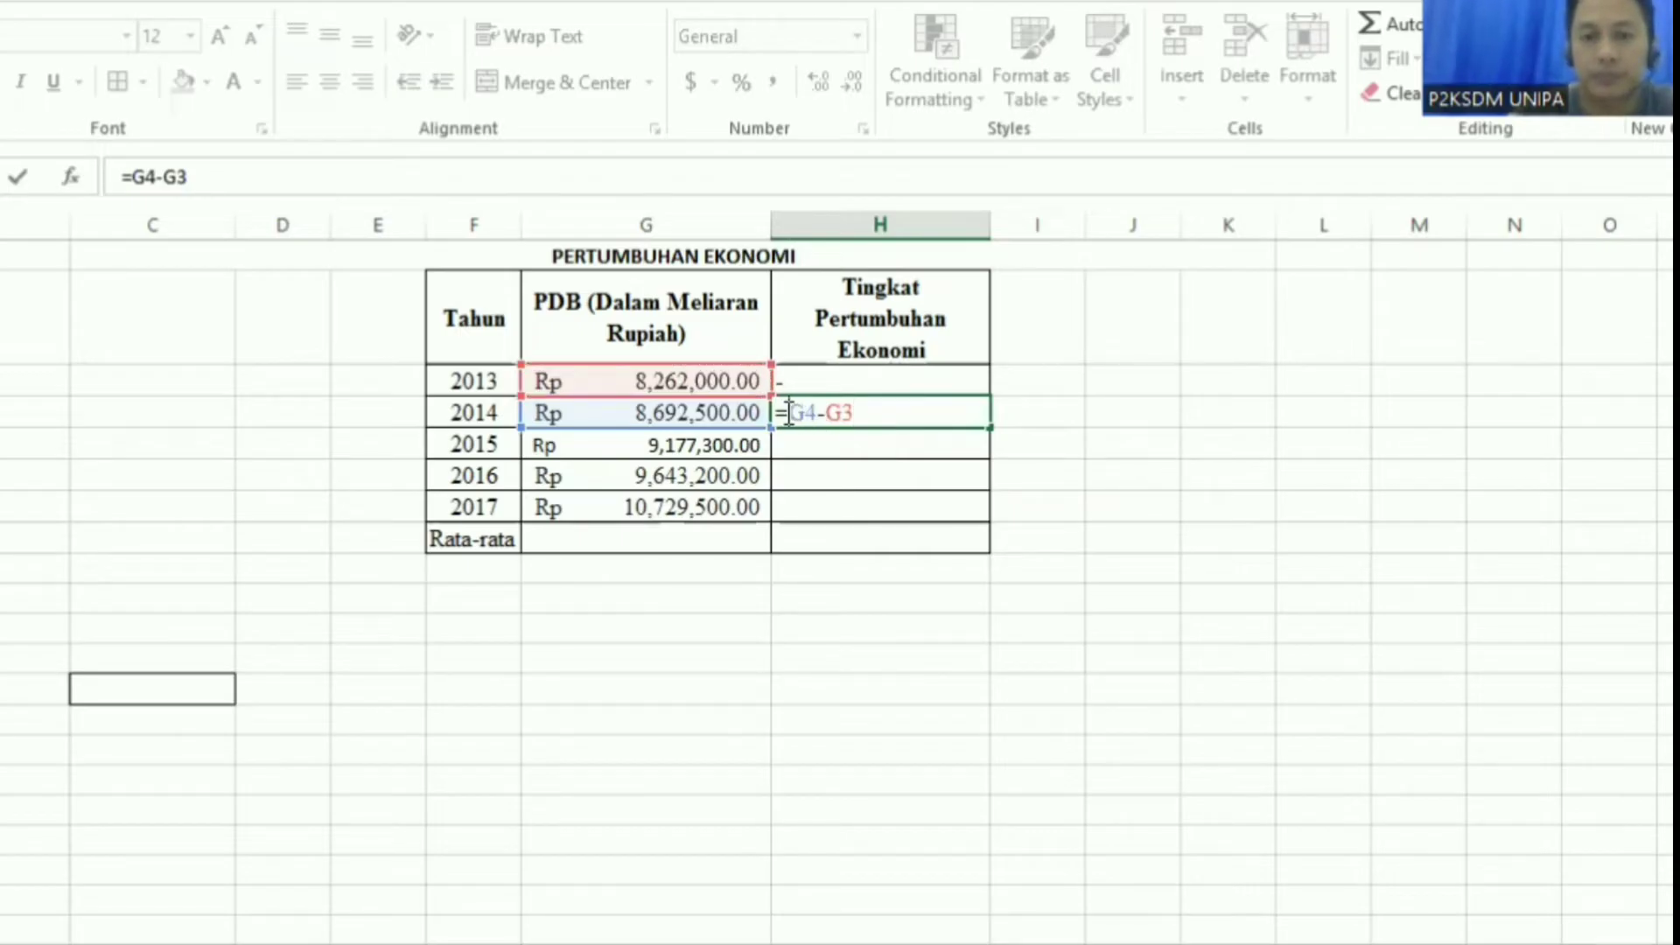
pyautogui.write('(')
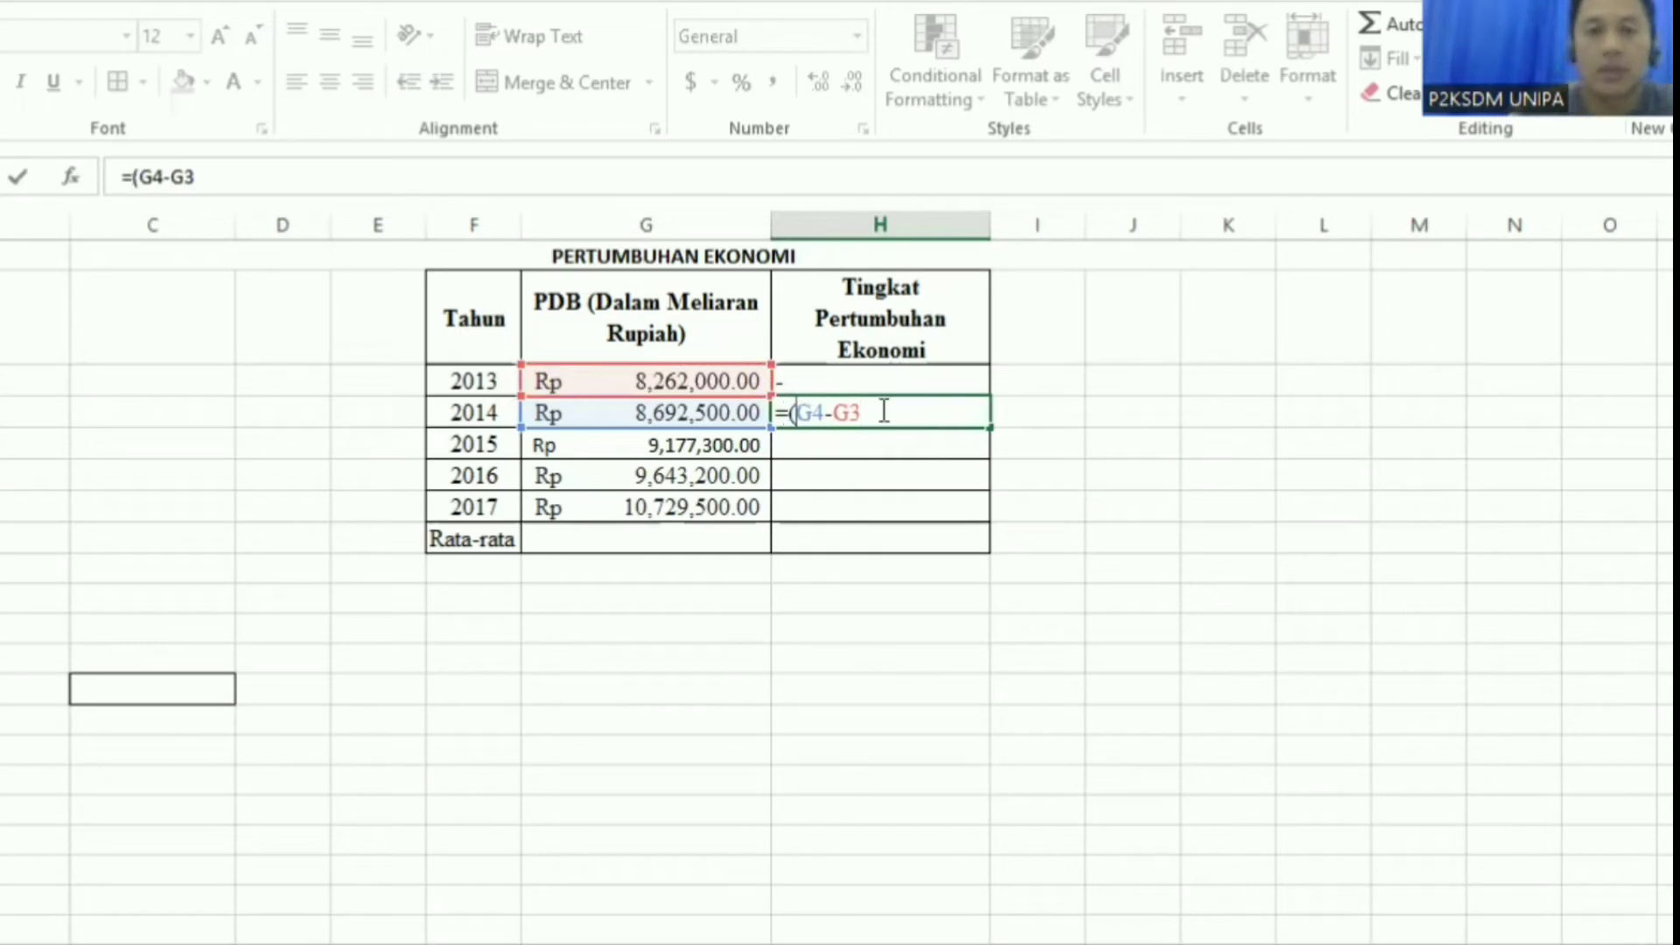
pyautogui.click(872, 412)
pyautogui.write(')')
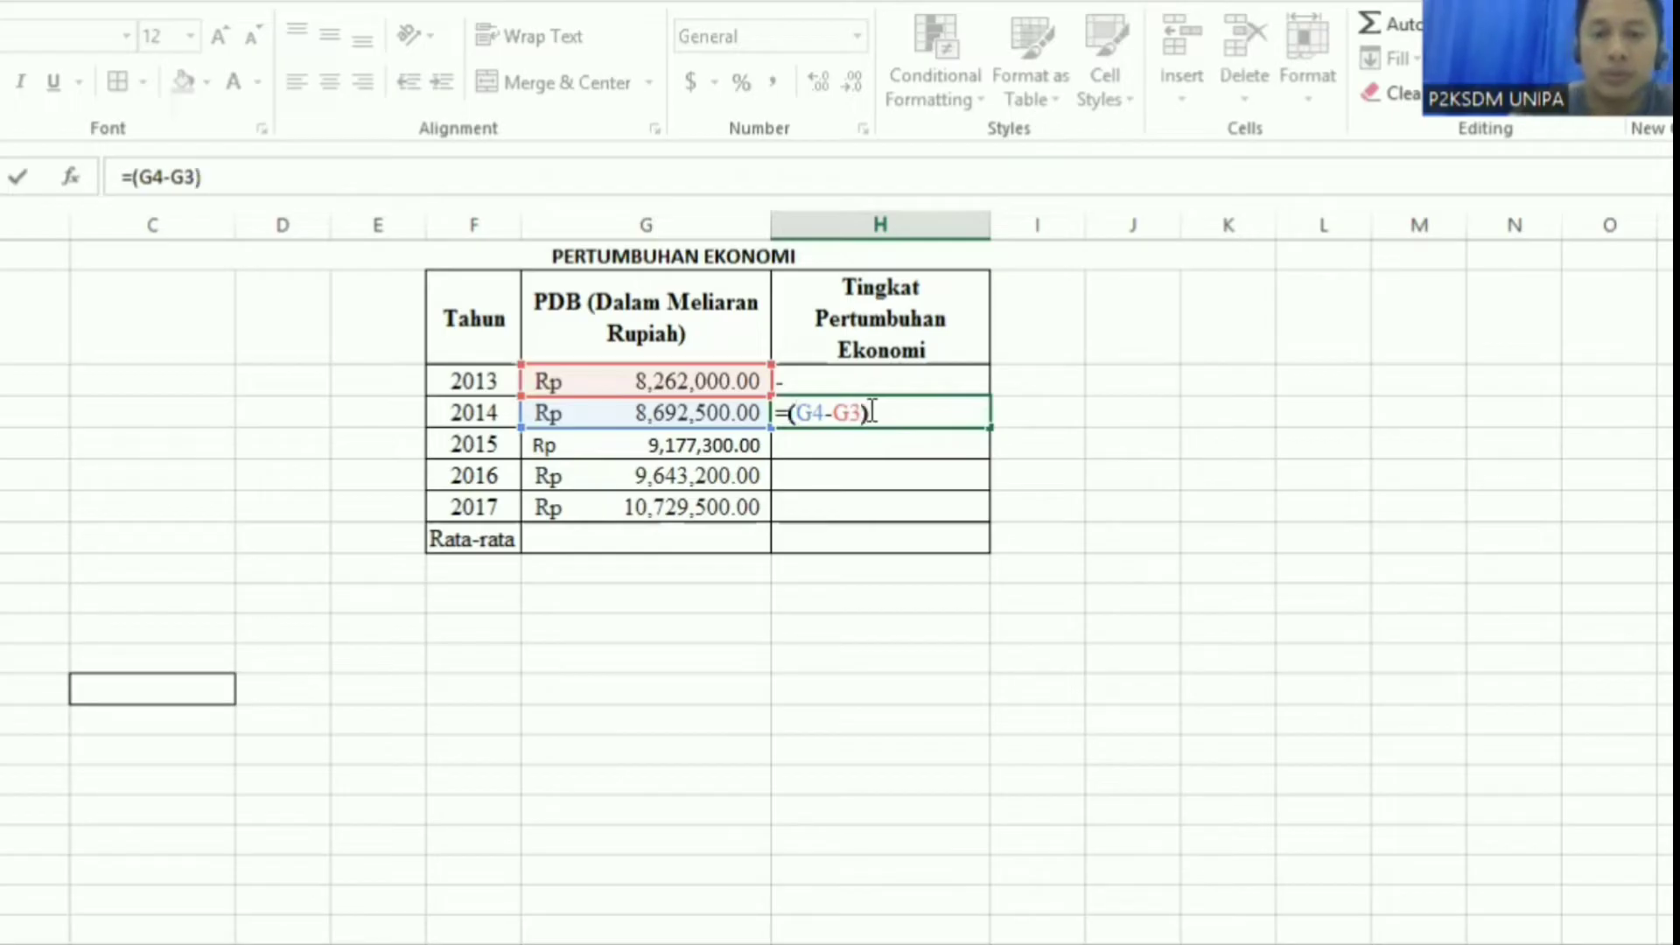
pyautogui.write('/')
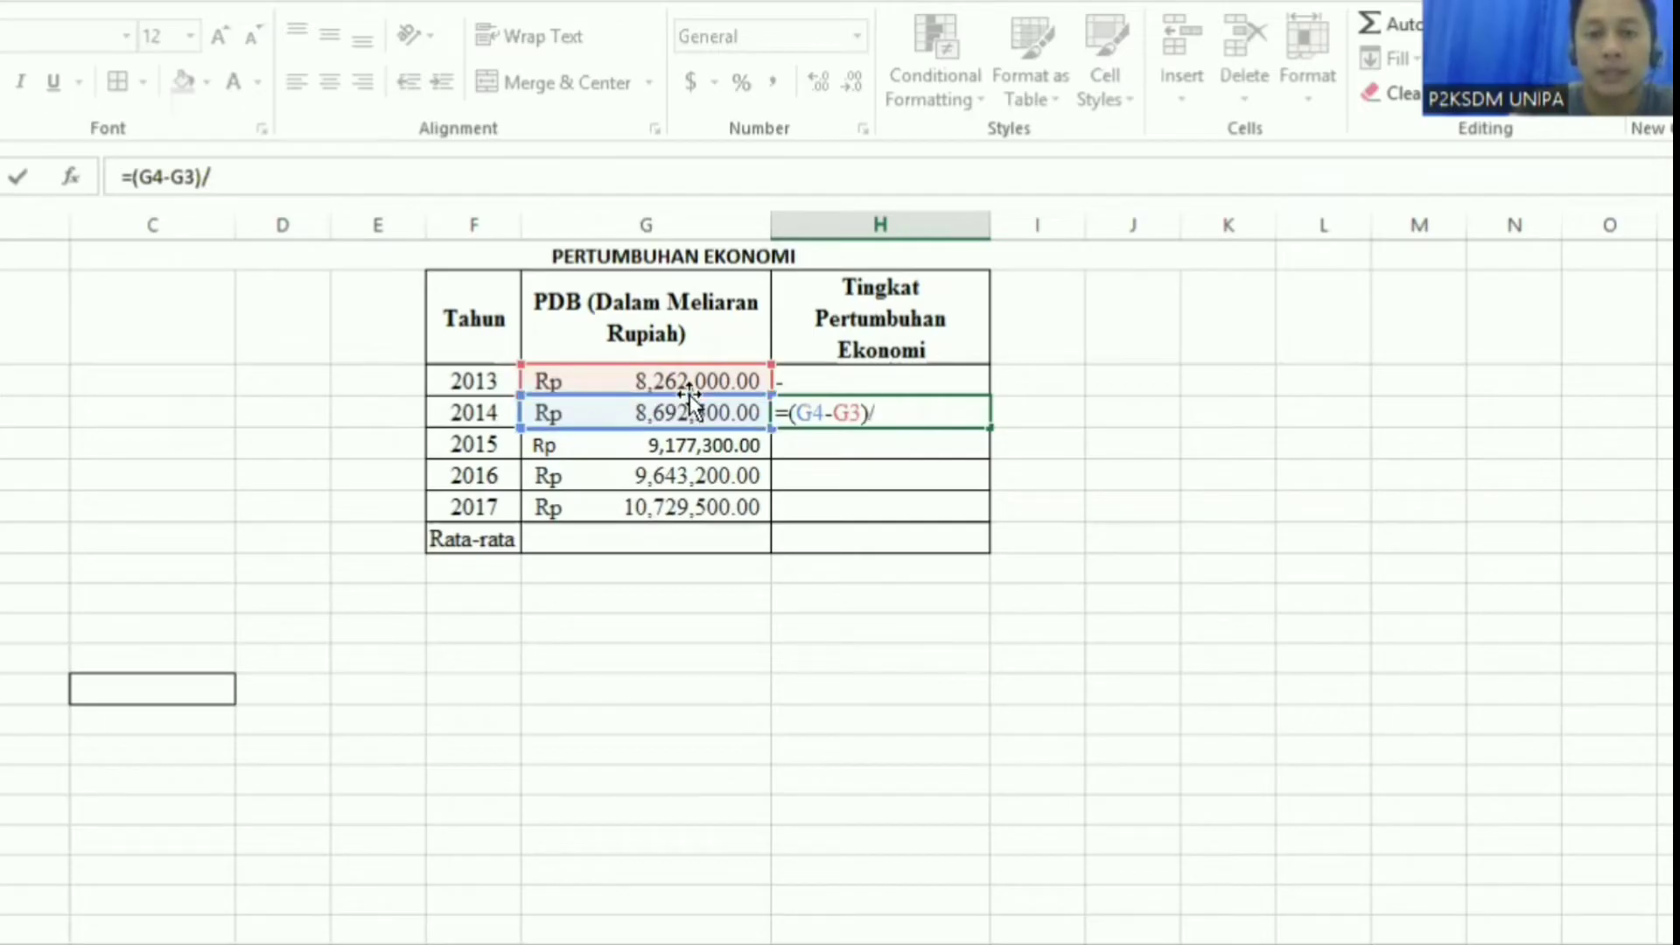
# Step: Complete it as =((G4-G3)/G3)*100, giving 5.21060276
pyautogui.click(695, 376)
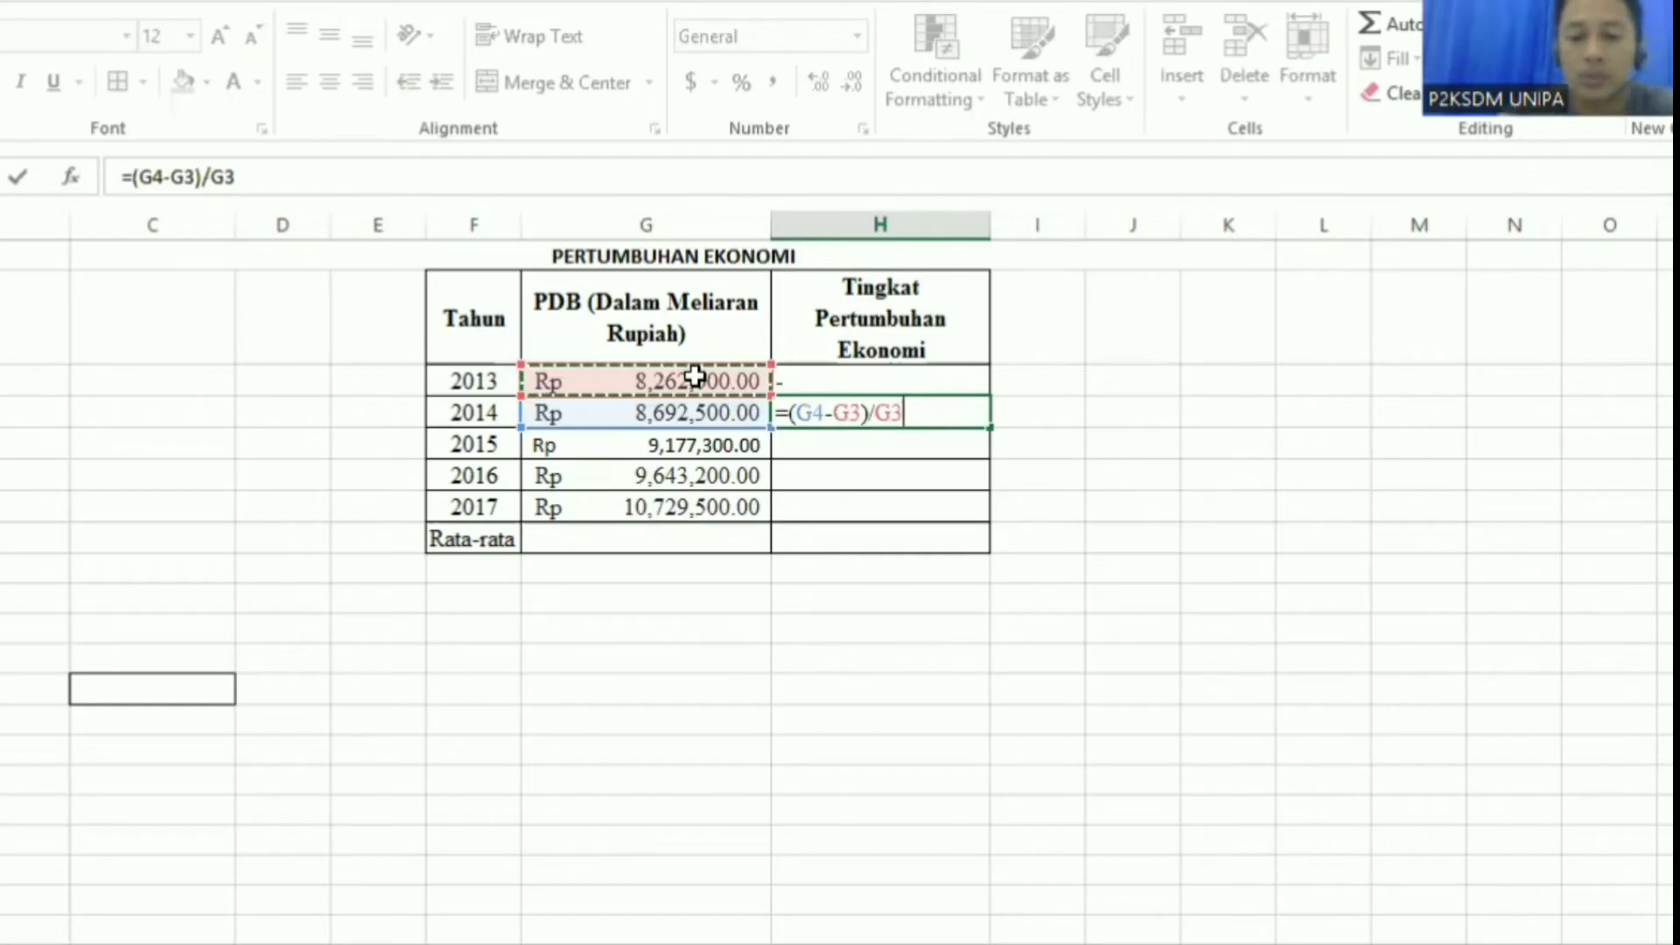
pyautogui.write('*1')
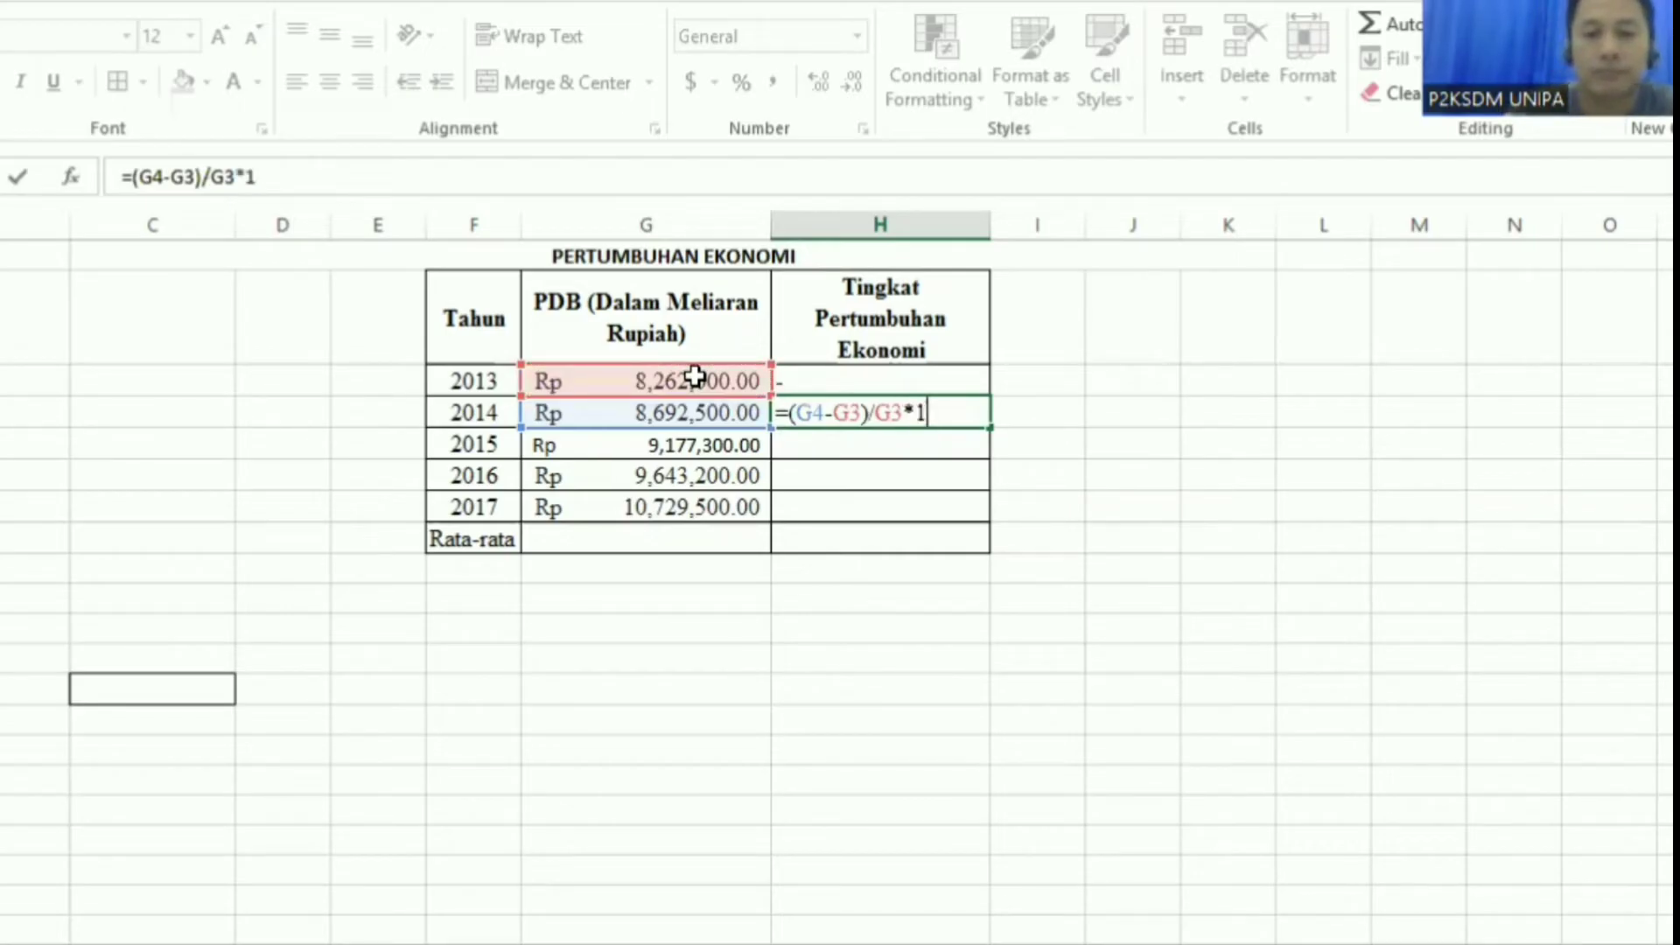
pyautogui.write('00')
pyautogui.click(790, 413)
pyautogui.write('(')
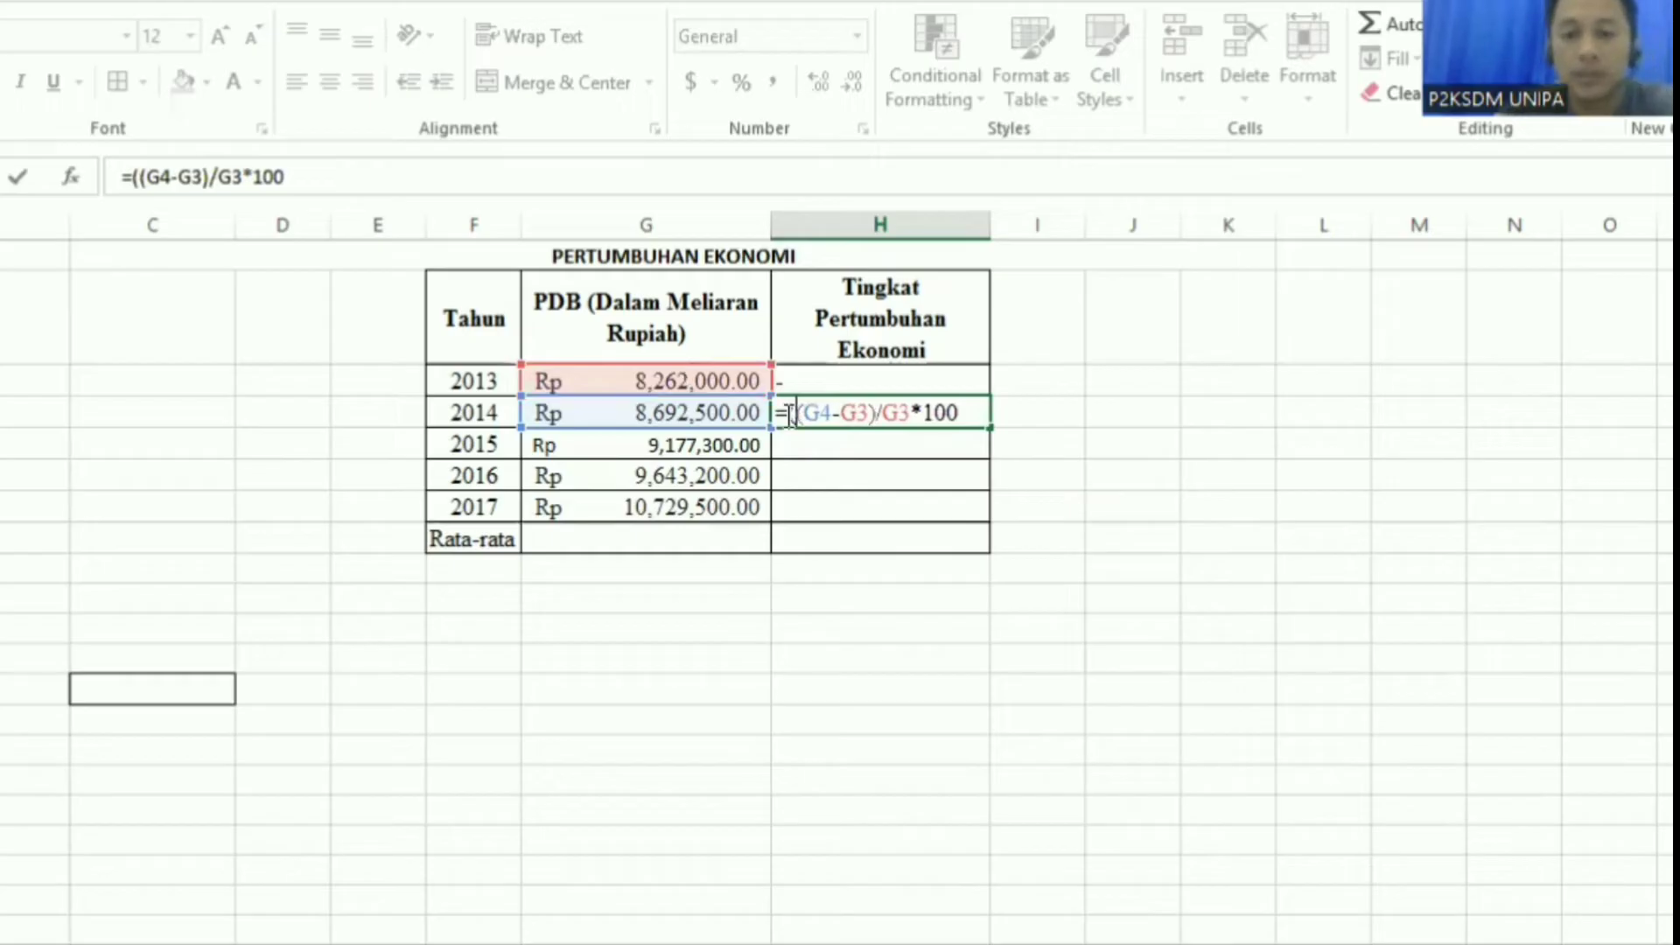
pyautogui.click(913, 413)
pyautogui.write(')')
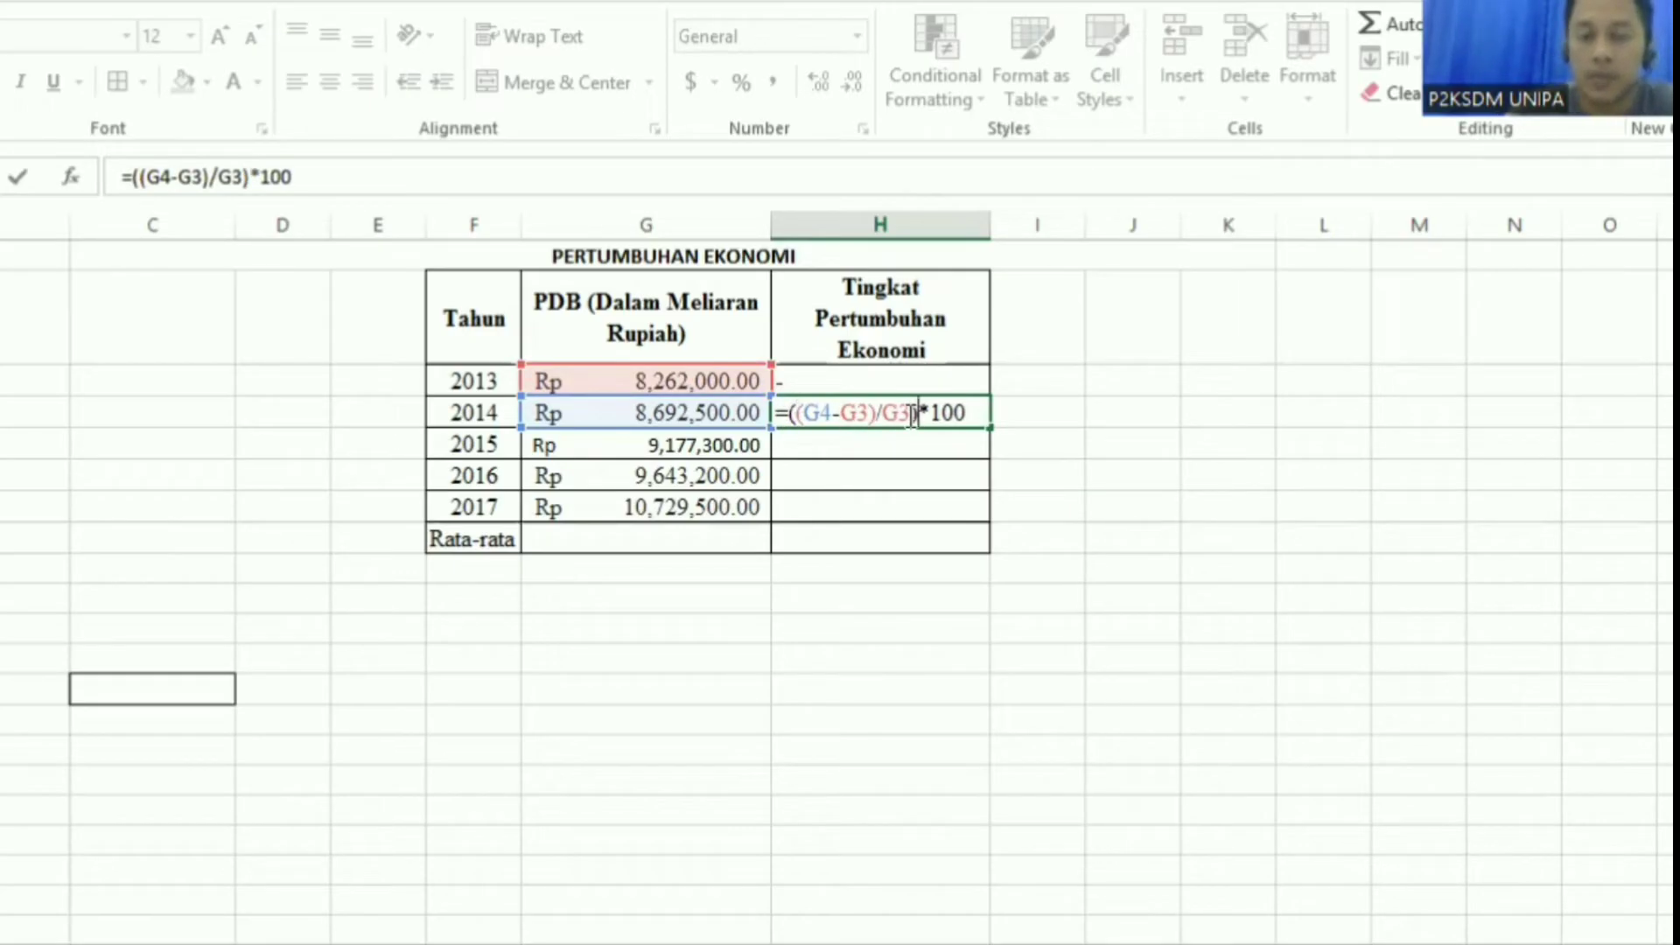
pyautogui.press('Return')
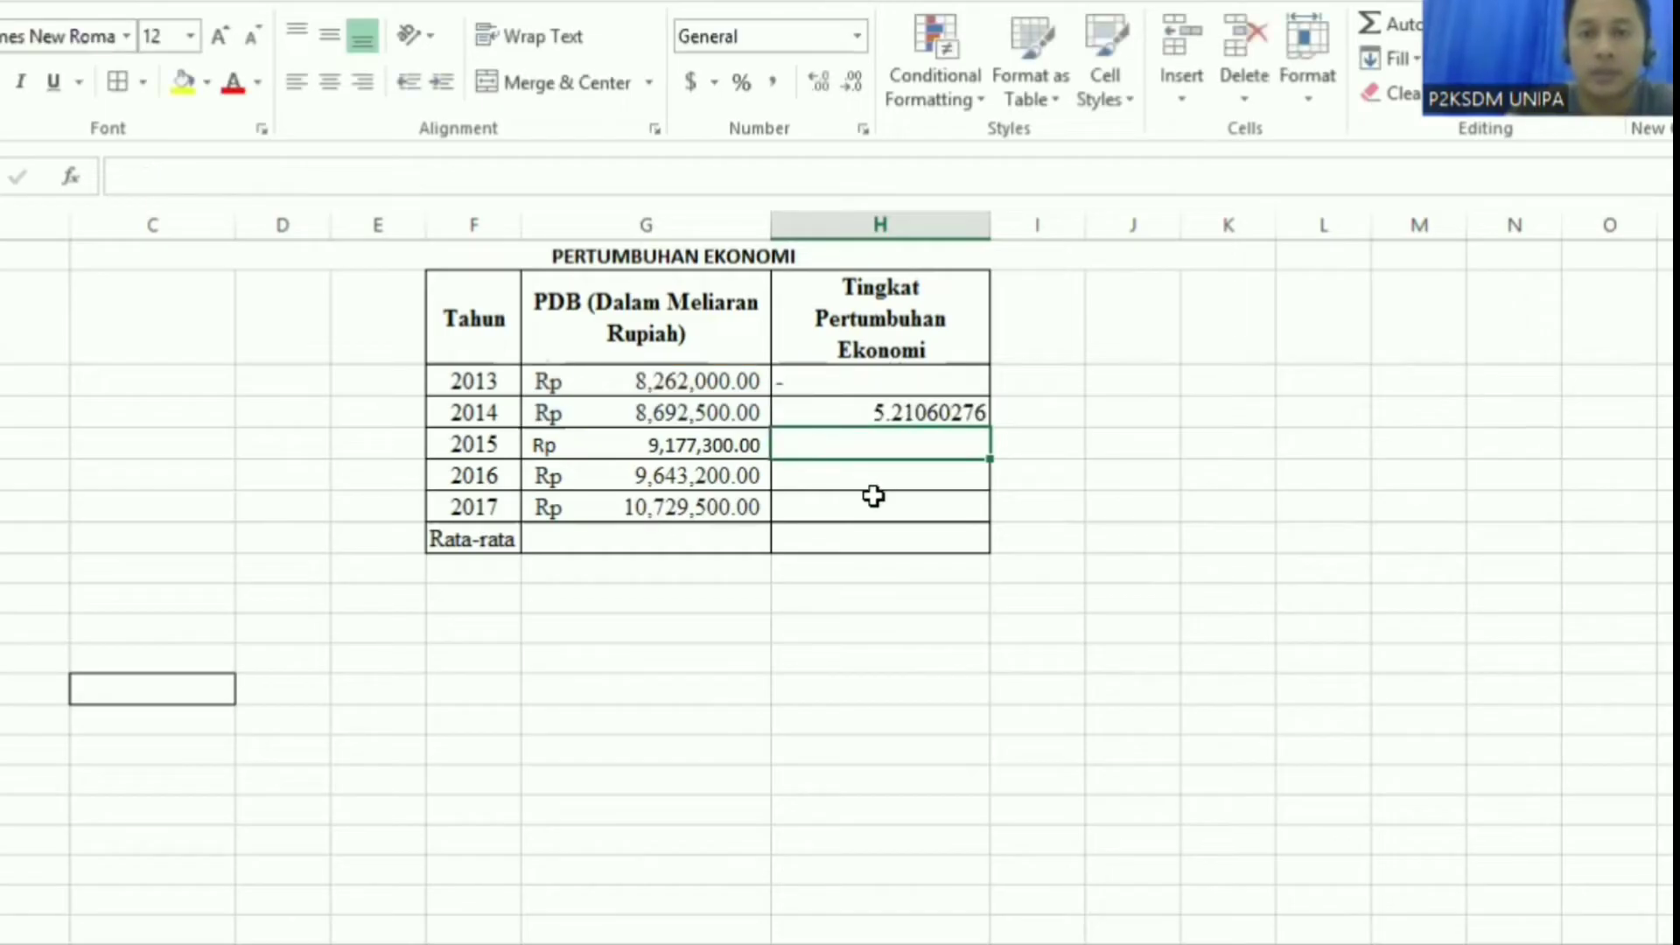
# Step: Format H4 as Accounting with 1 decimal place and no symbol, so it reads 5.2
pyautogui.click(882, 412)
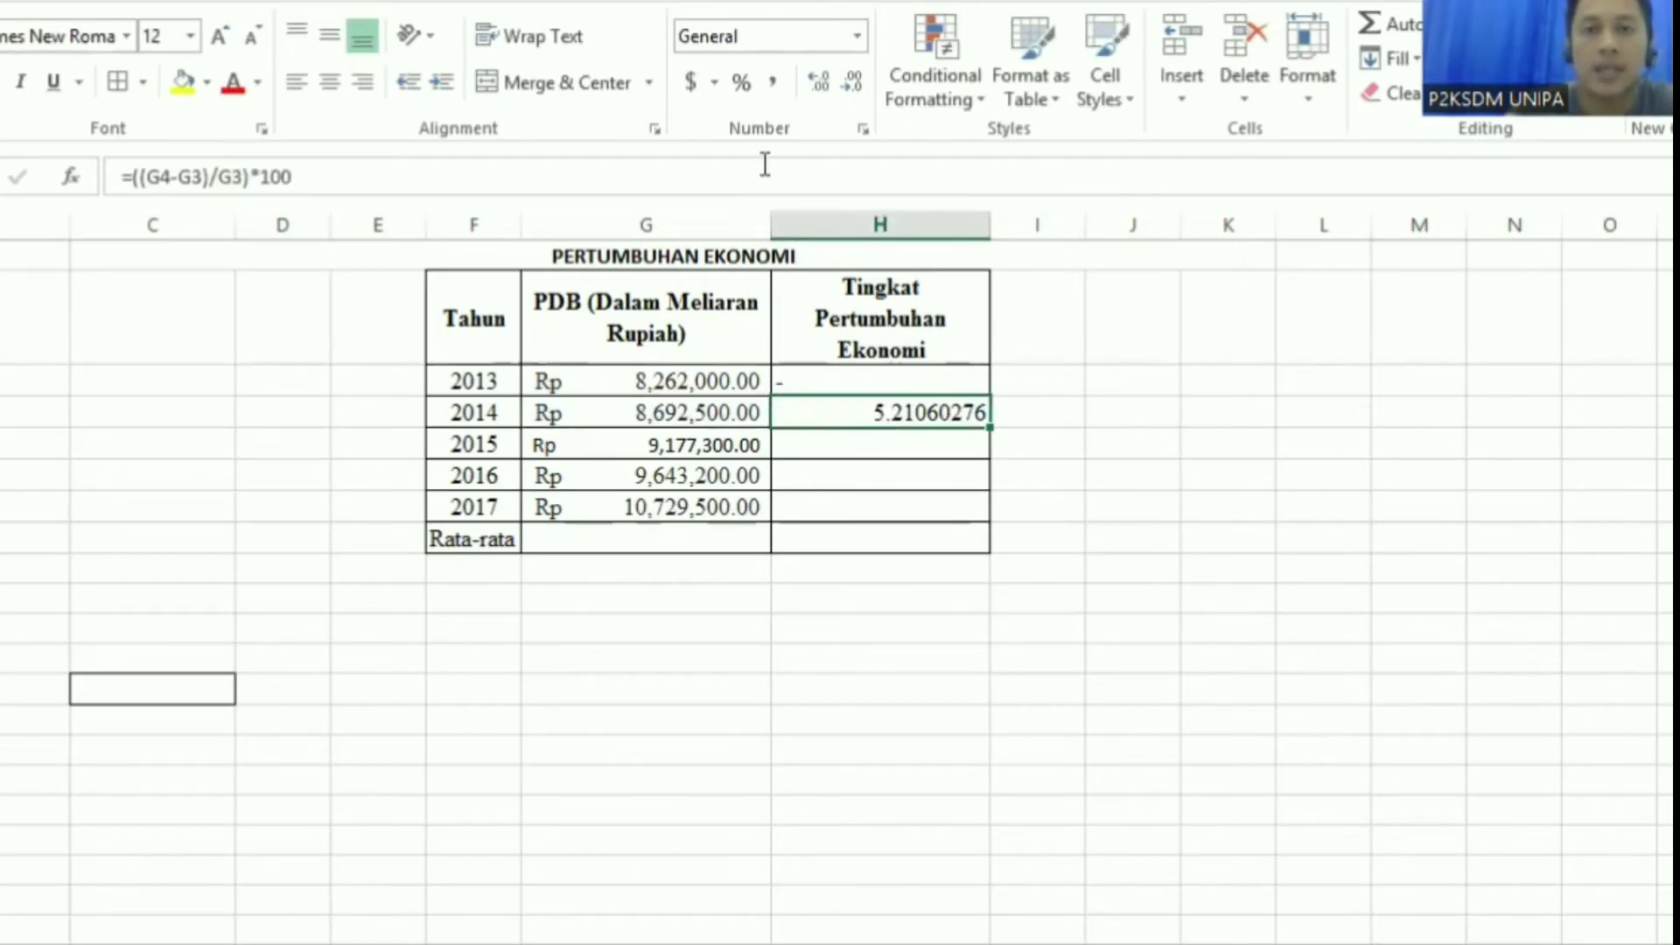
pyautogui.click(772, 83)
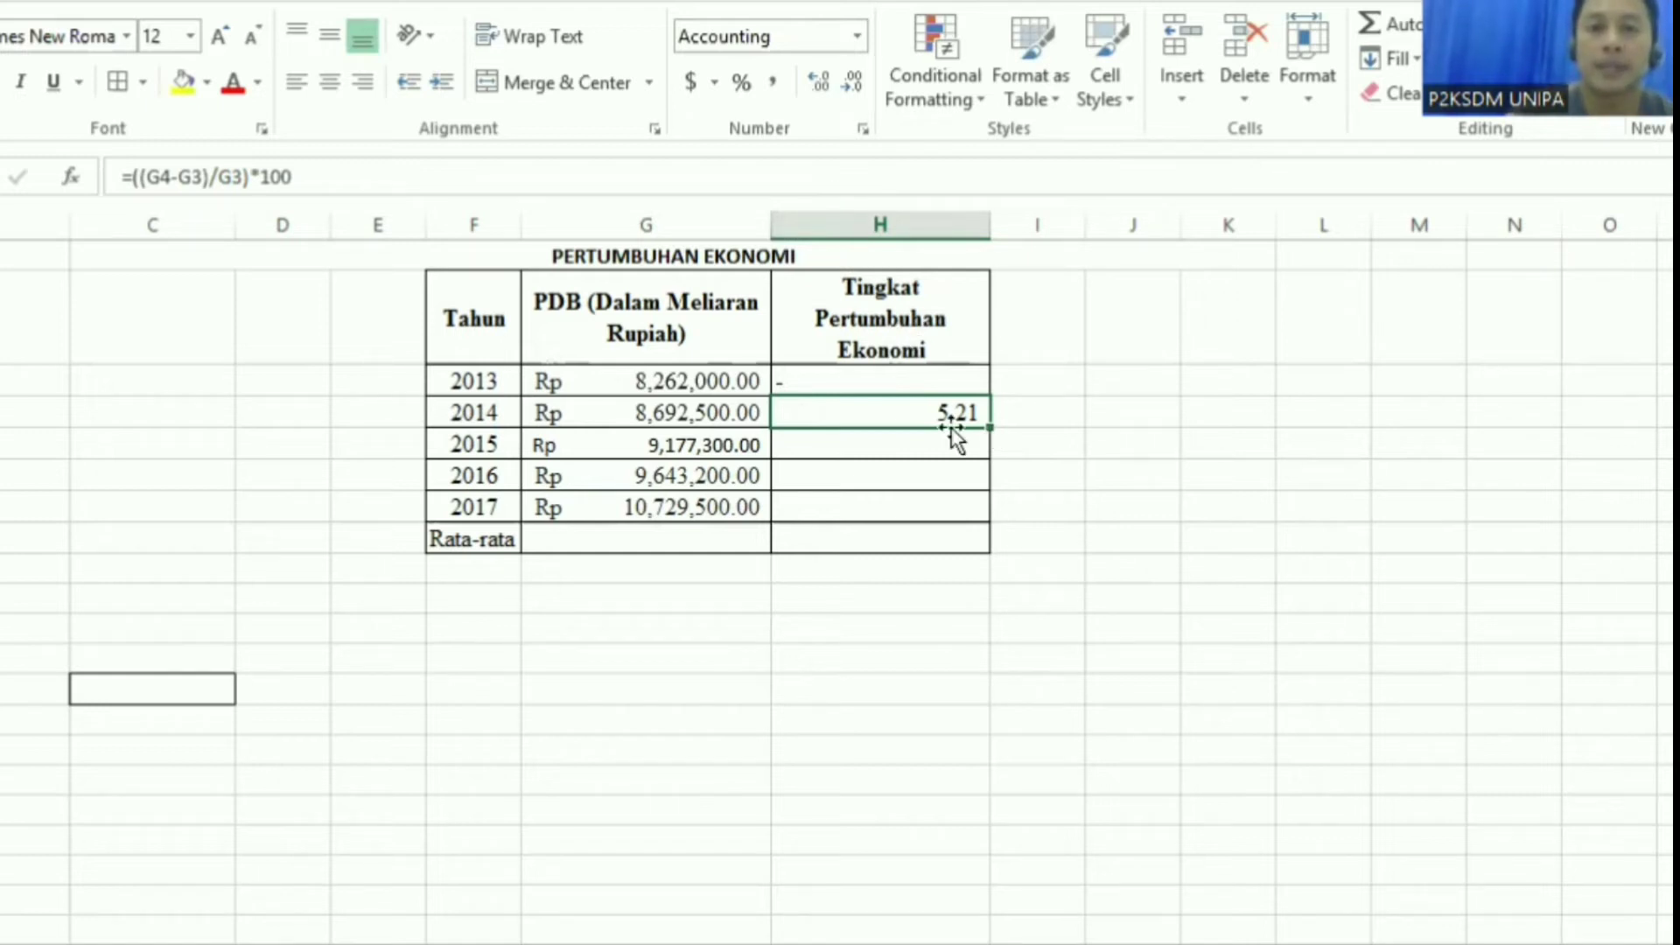
pyautogui.click(863, 132)
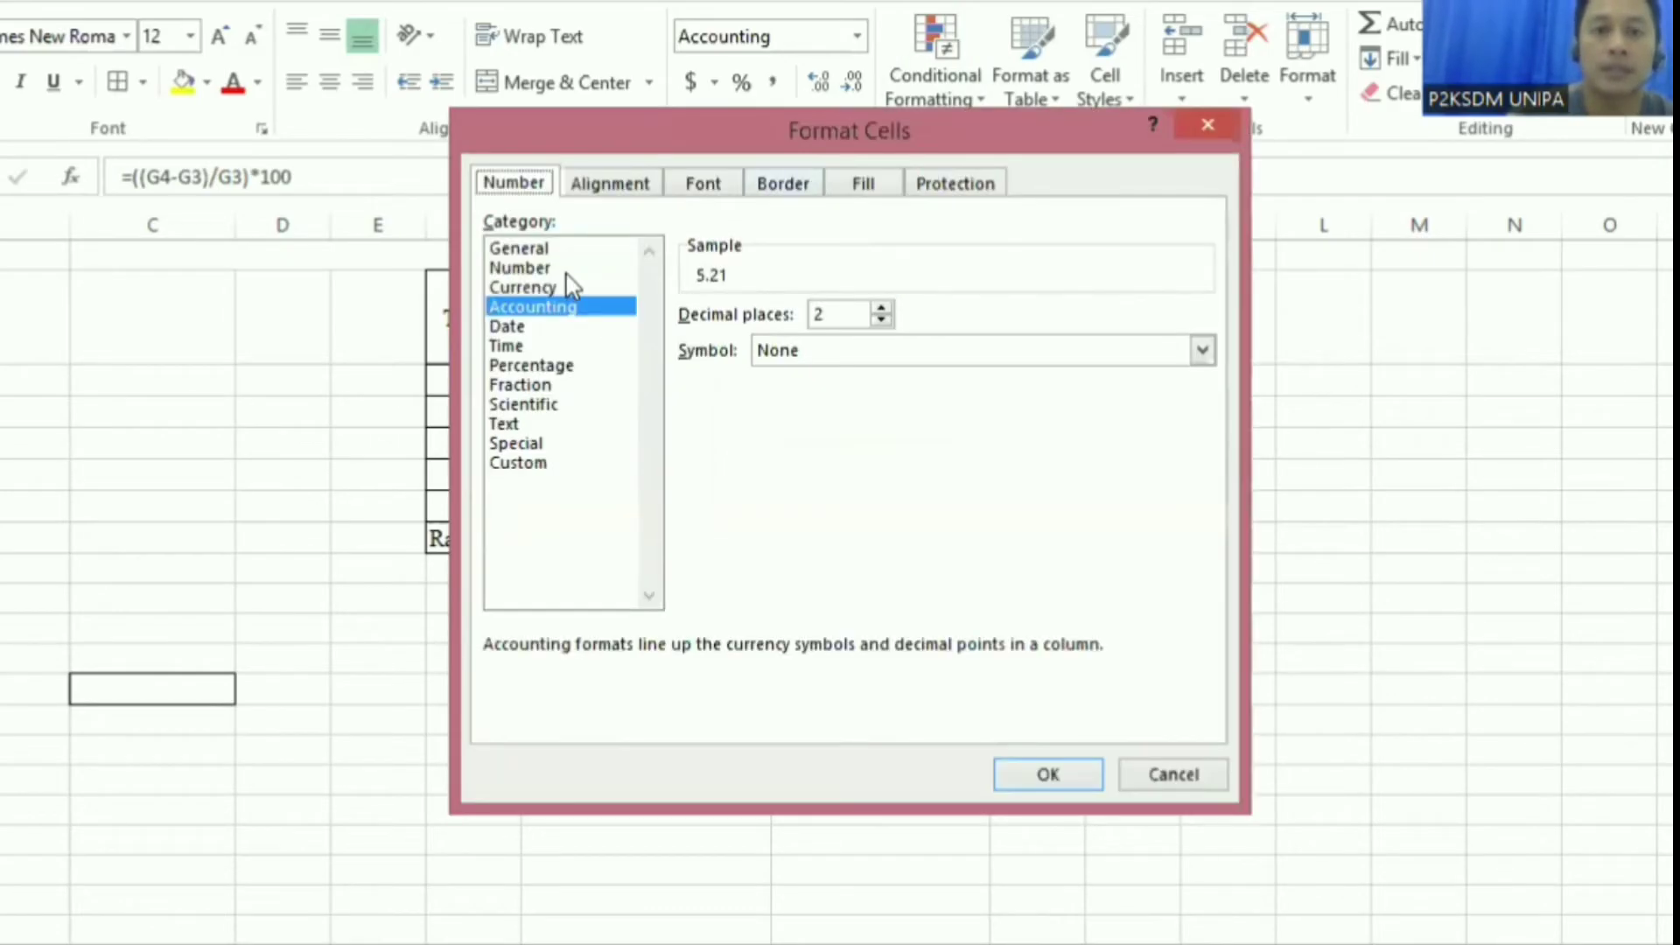
pyautogui.click(881, 319)
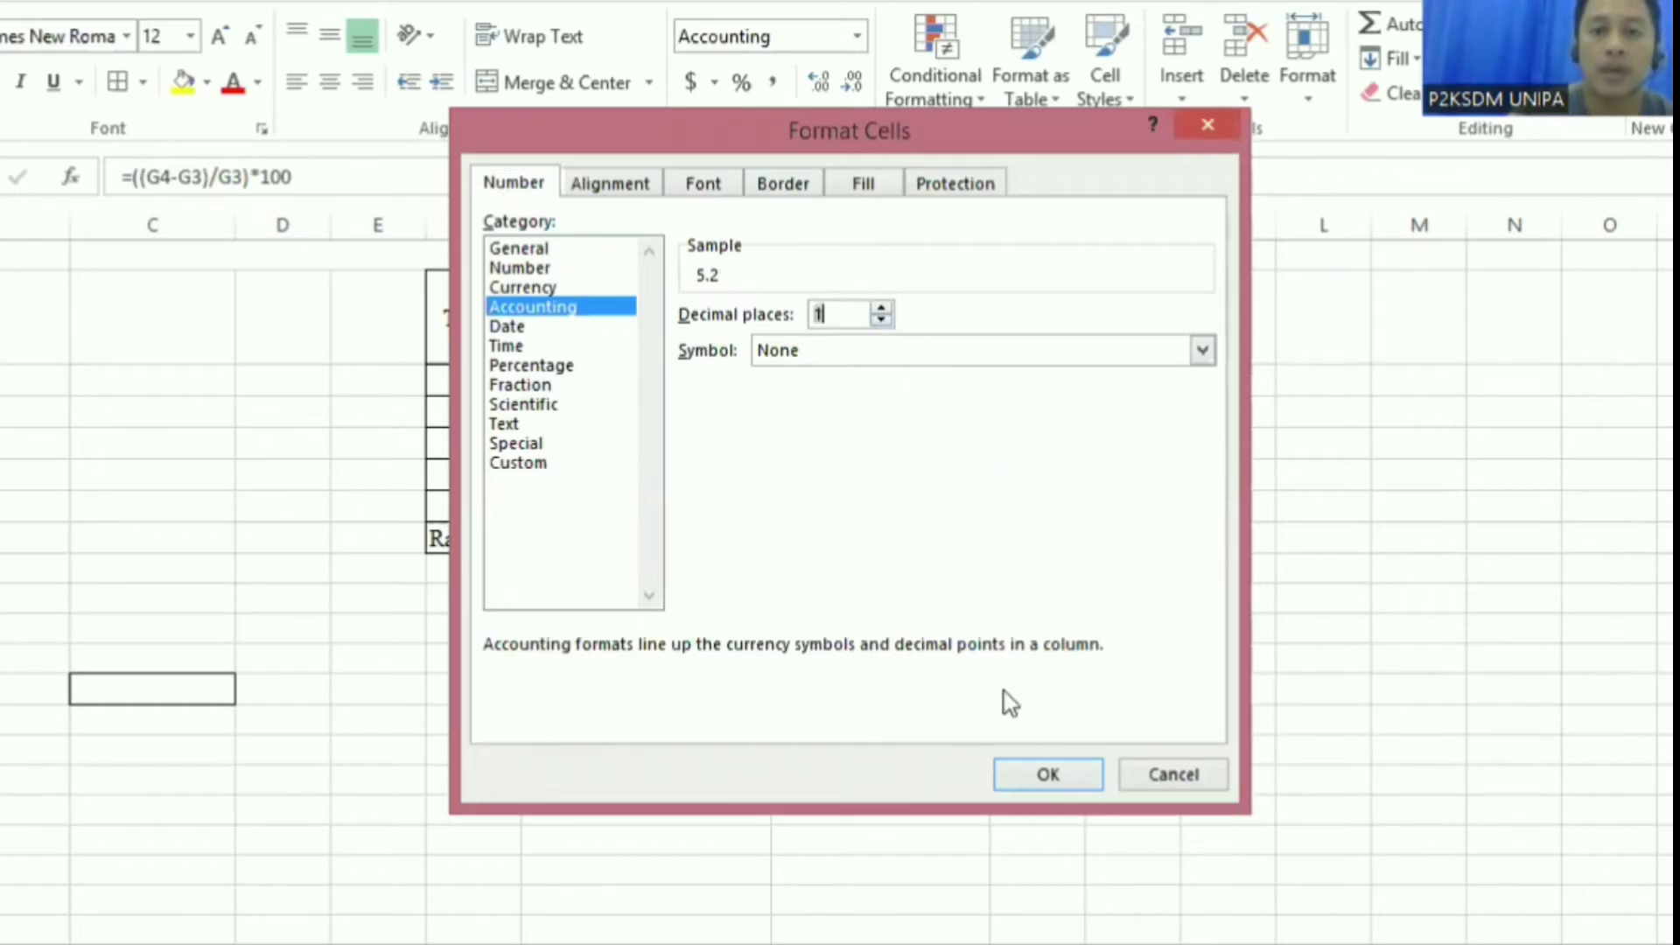
pyautogui.click(1037, 776)
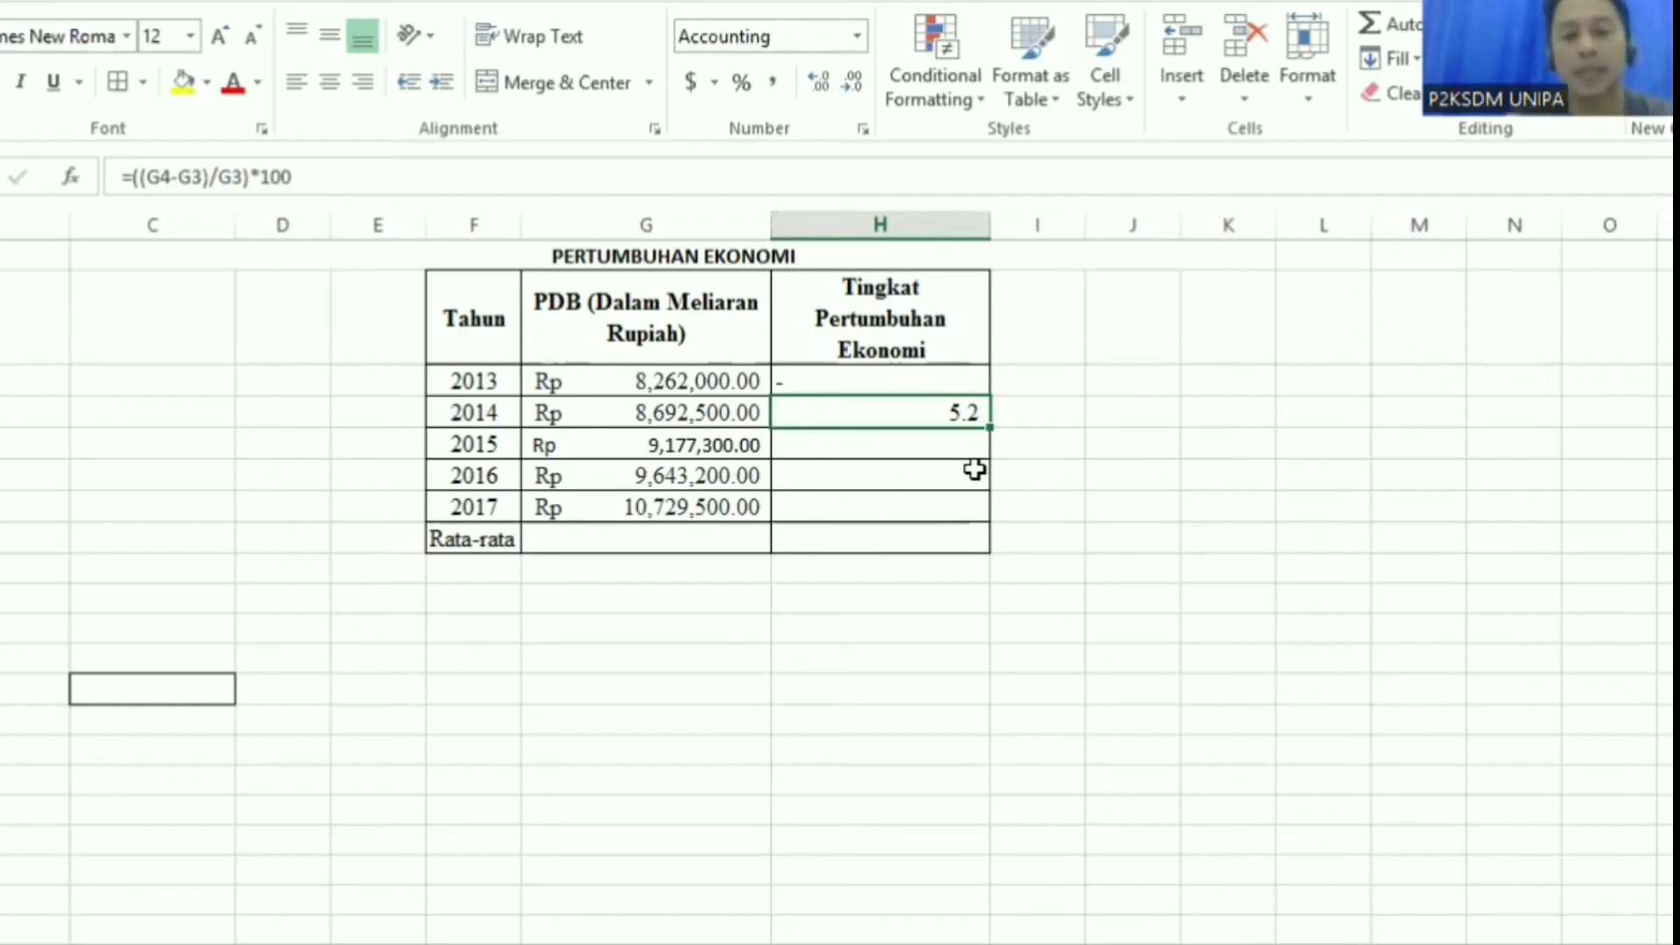
pyautogui.click(939, 439)
# Step: Start the 2015 growth formula in H5 as =((G5-G4)/G4 with cell references
pyautogui.write('=')
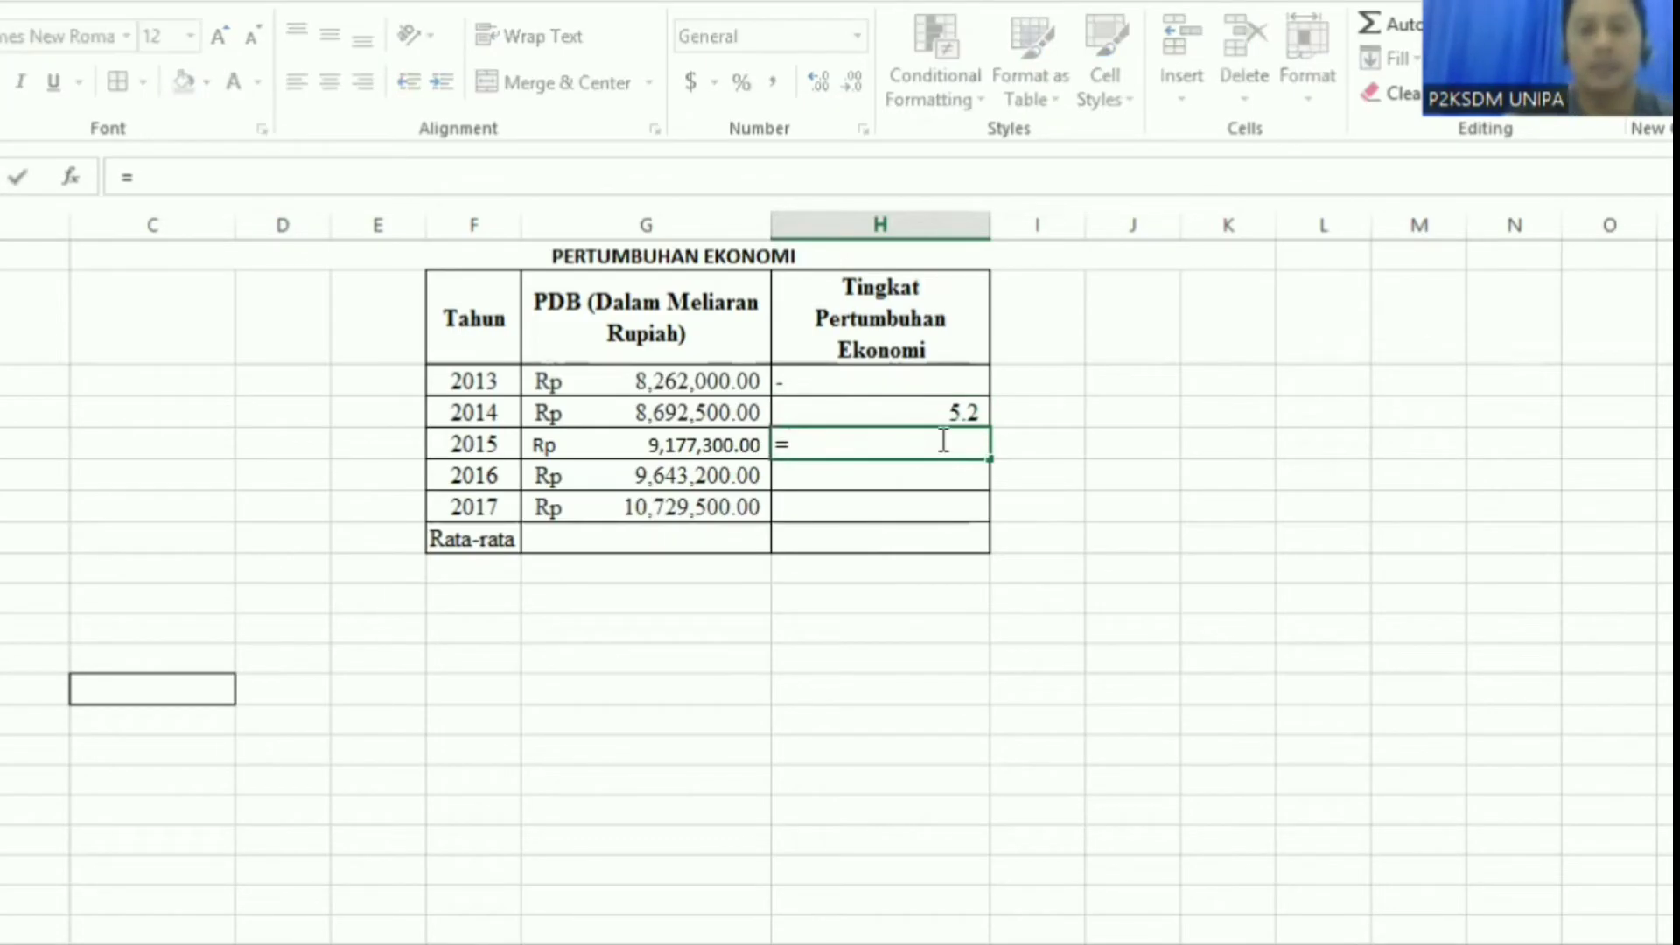
pyautogui.write('(')
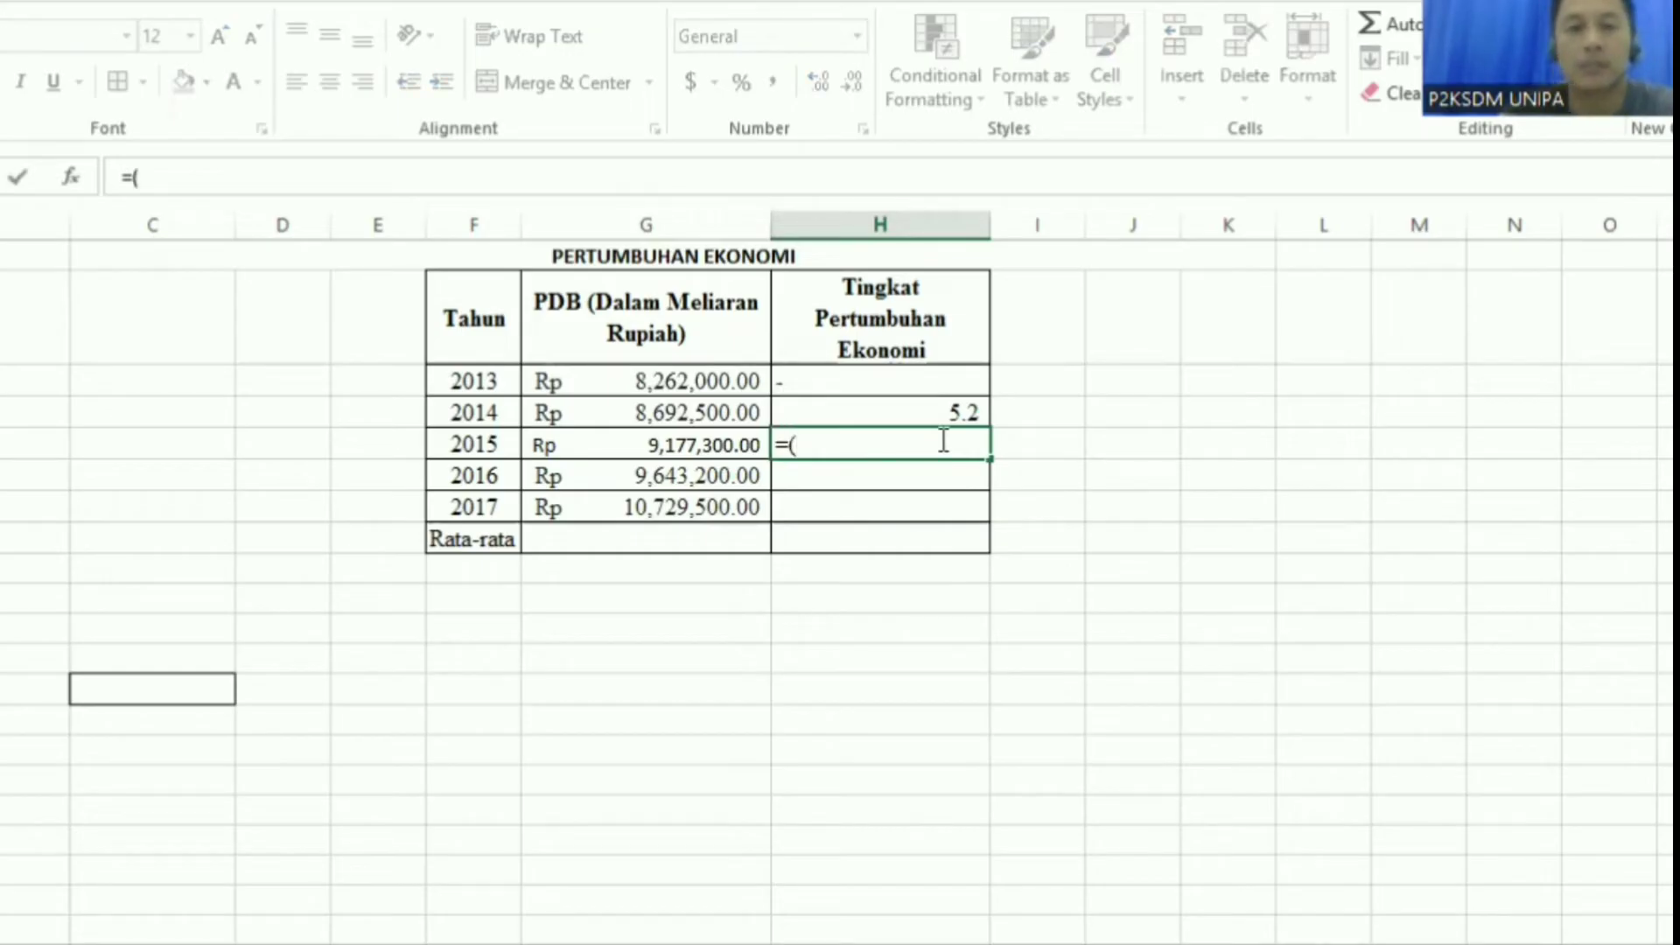
pyautogui.click(719, 442)
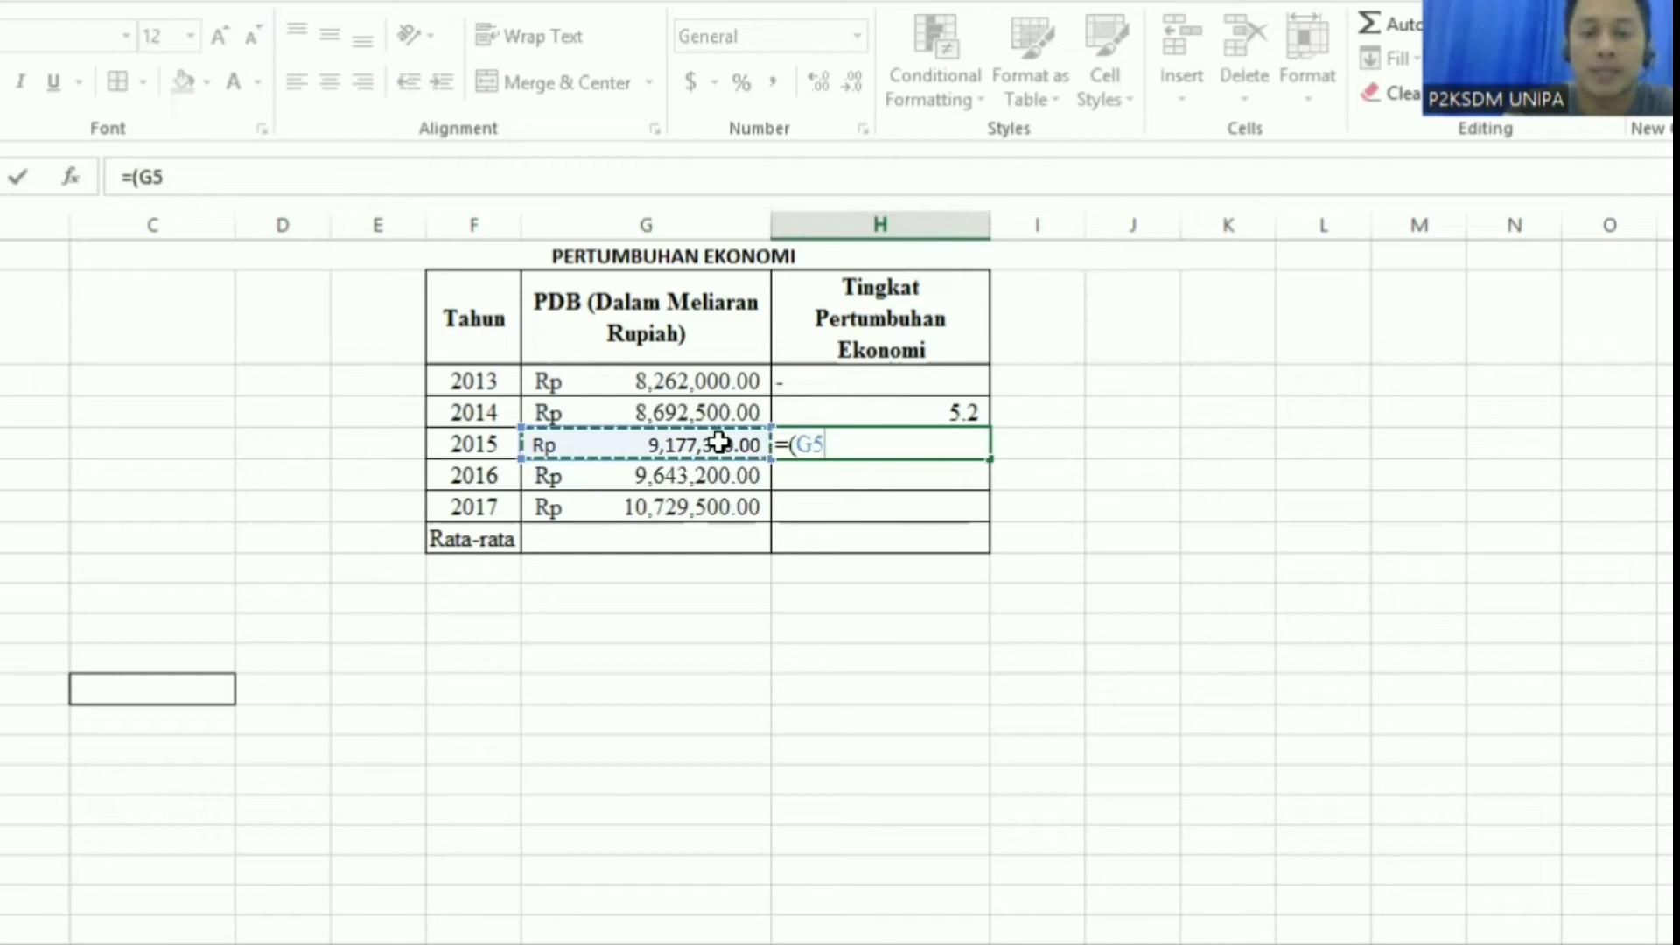
pyautogui.write('-')
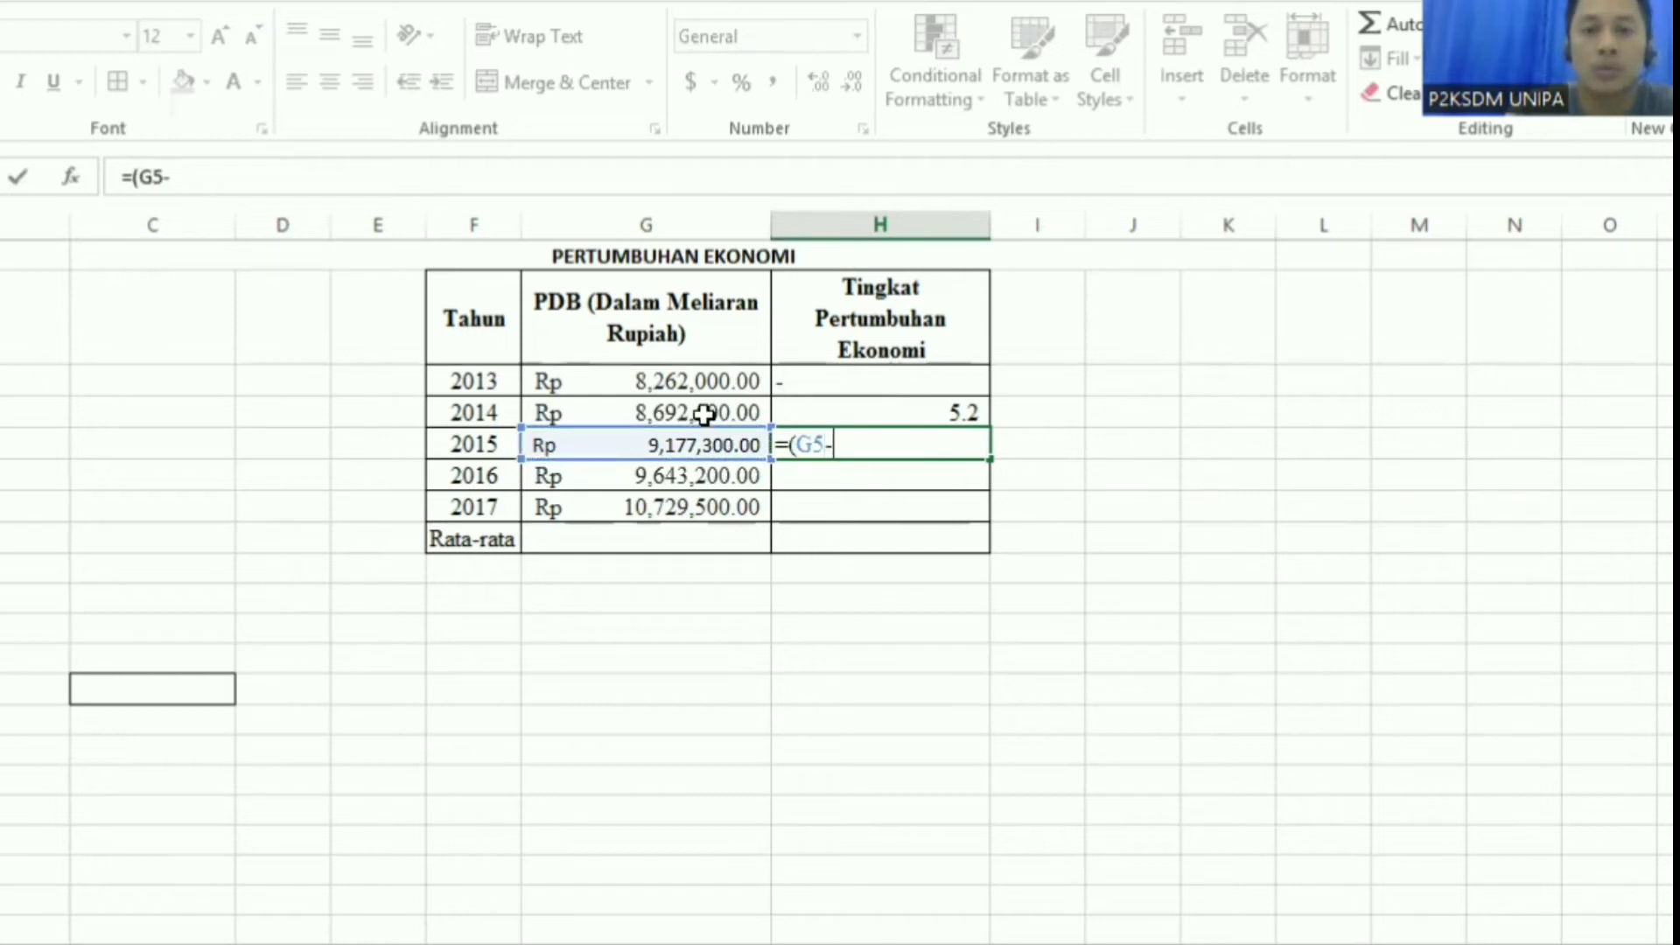
pyautogui.click(705, 413)
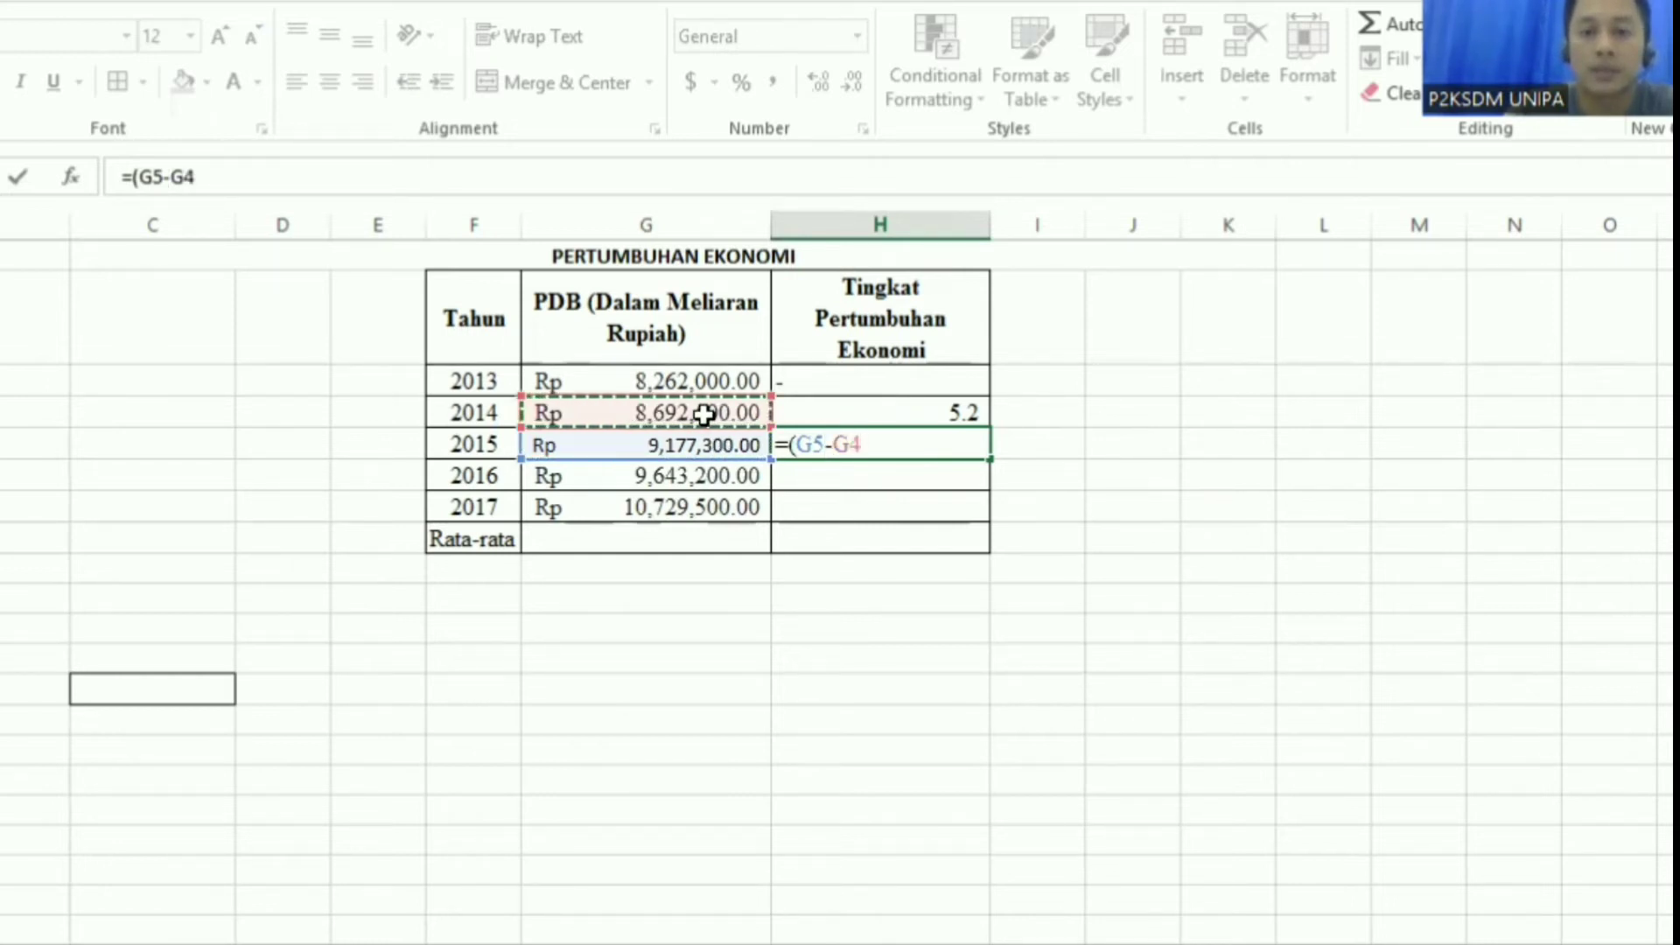
pyautogui.write(')')
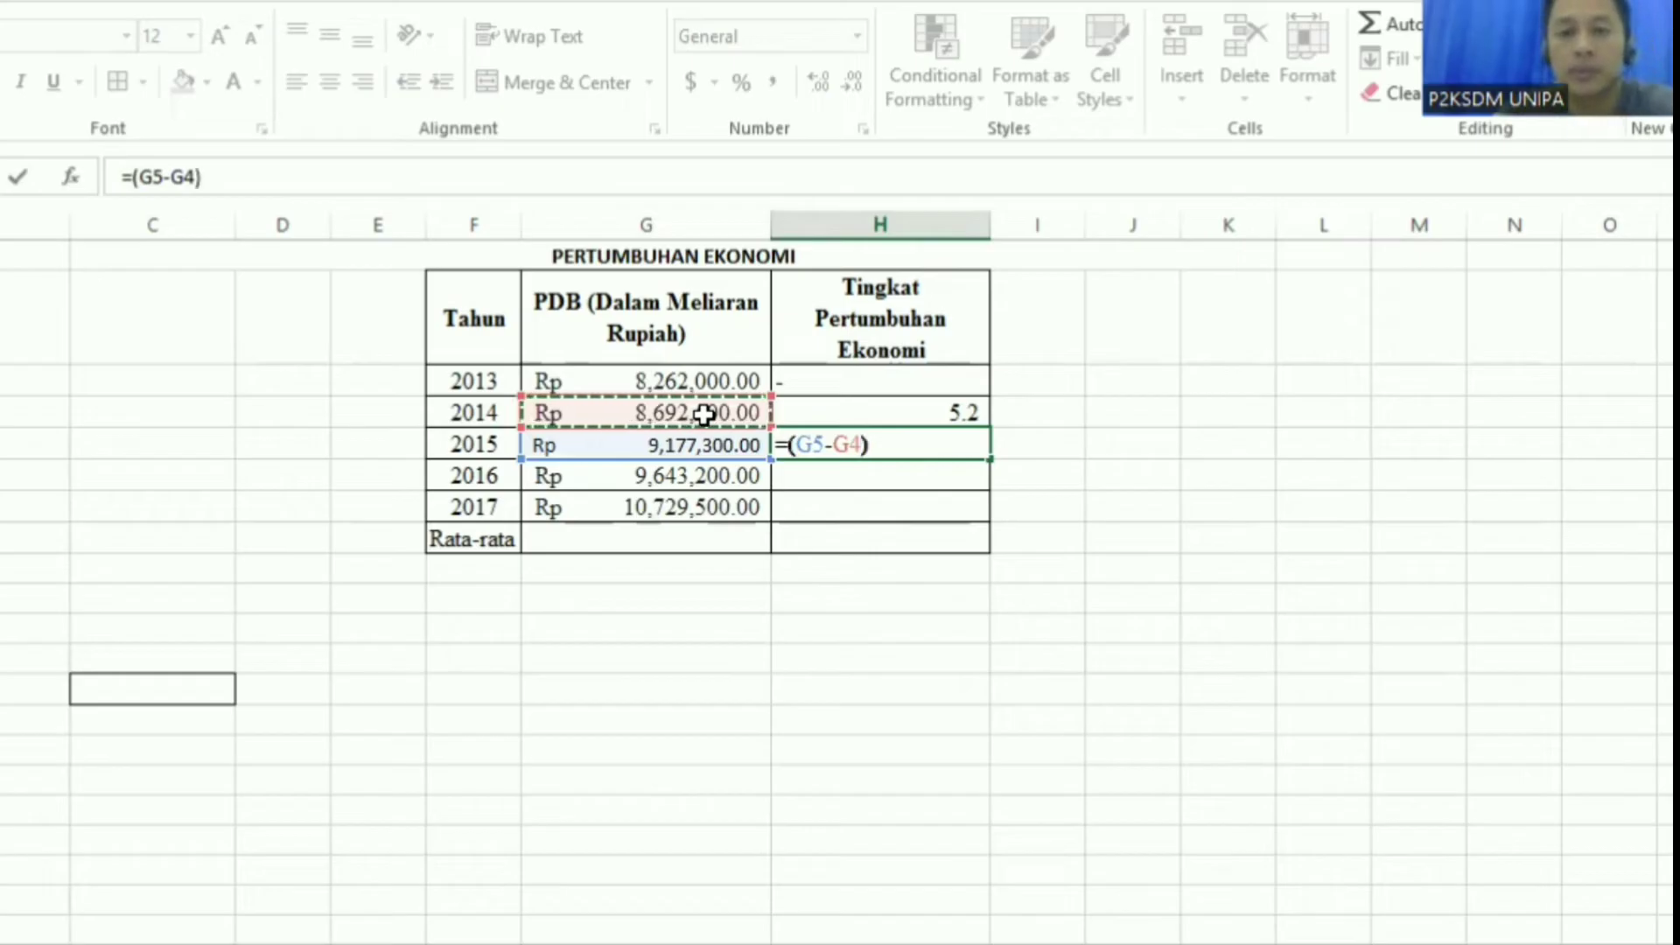
pyautogui.write('/')
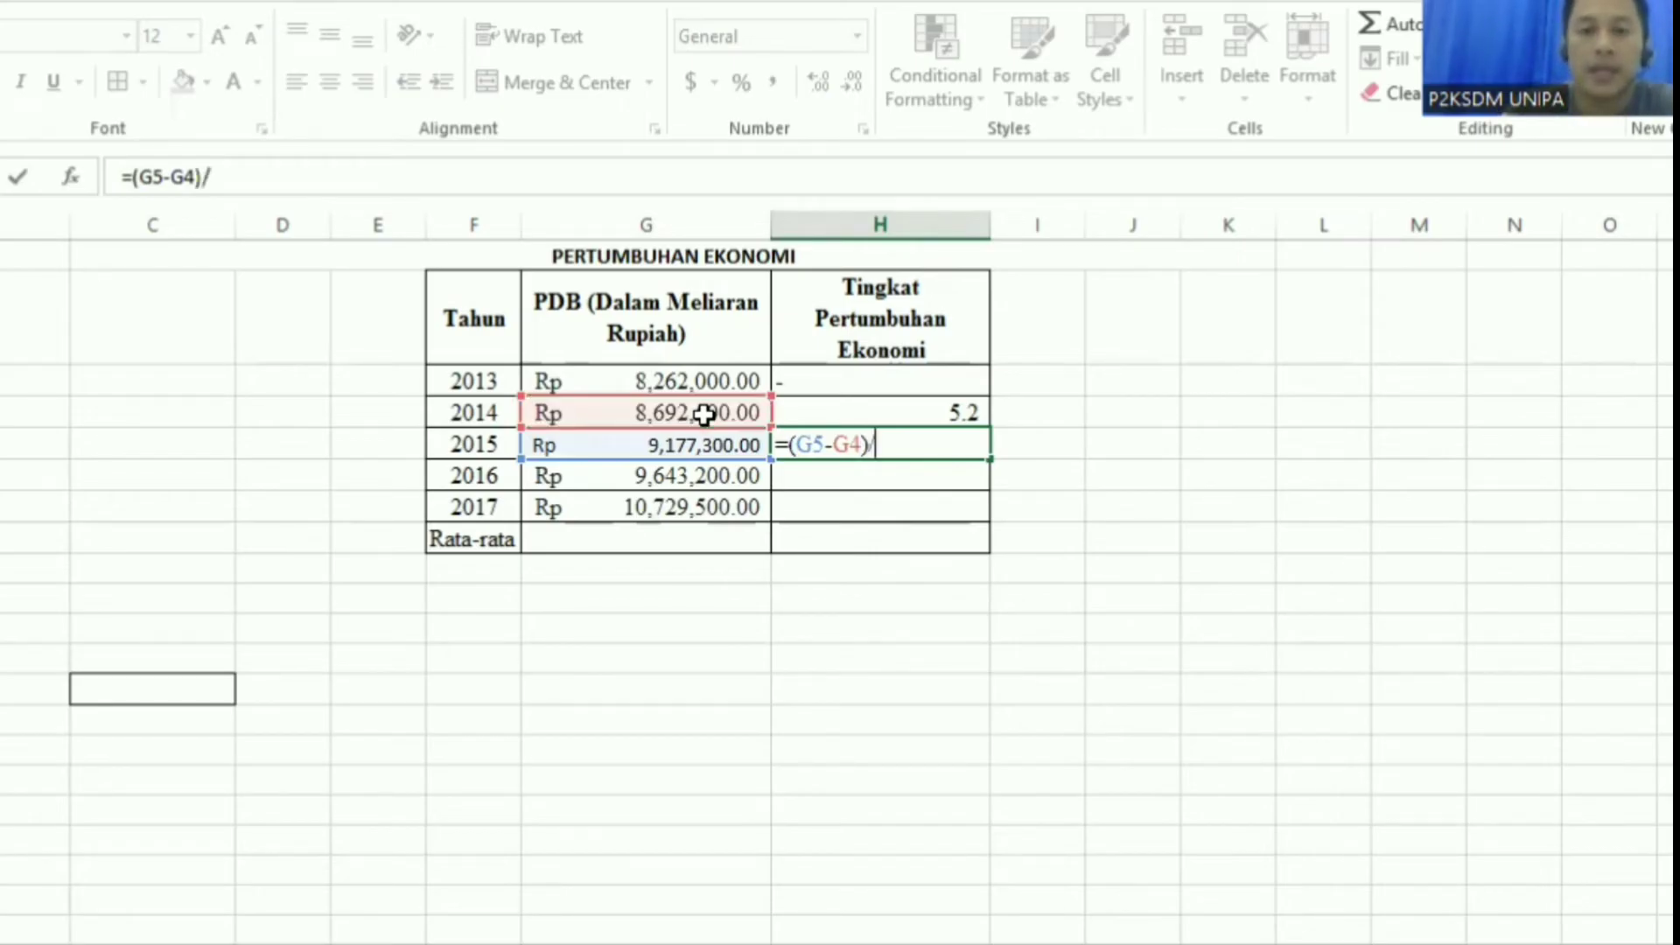
pyautogui.click(697, 411)
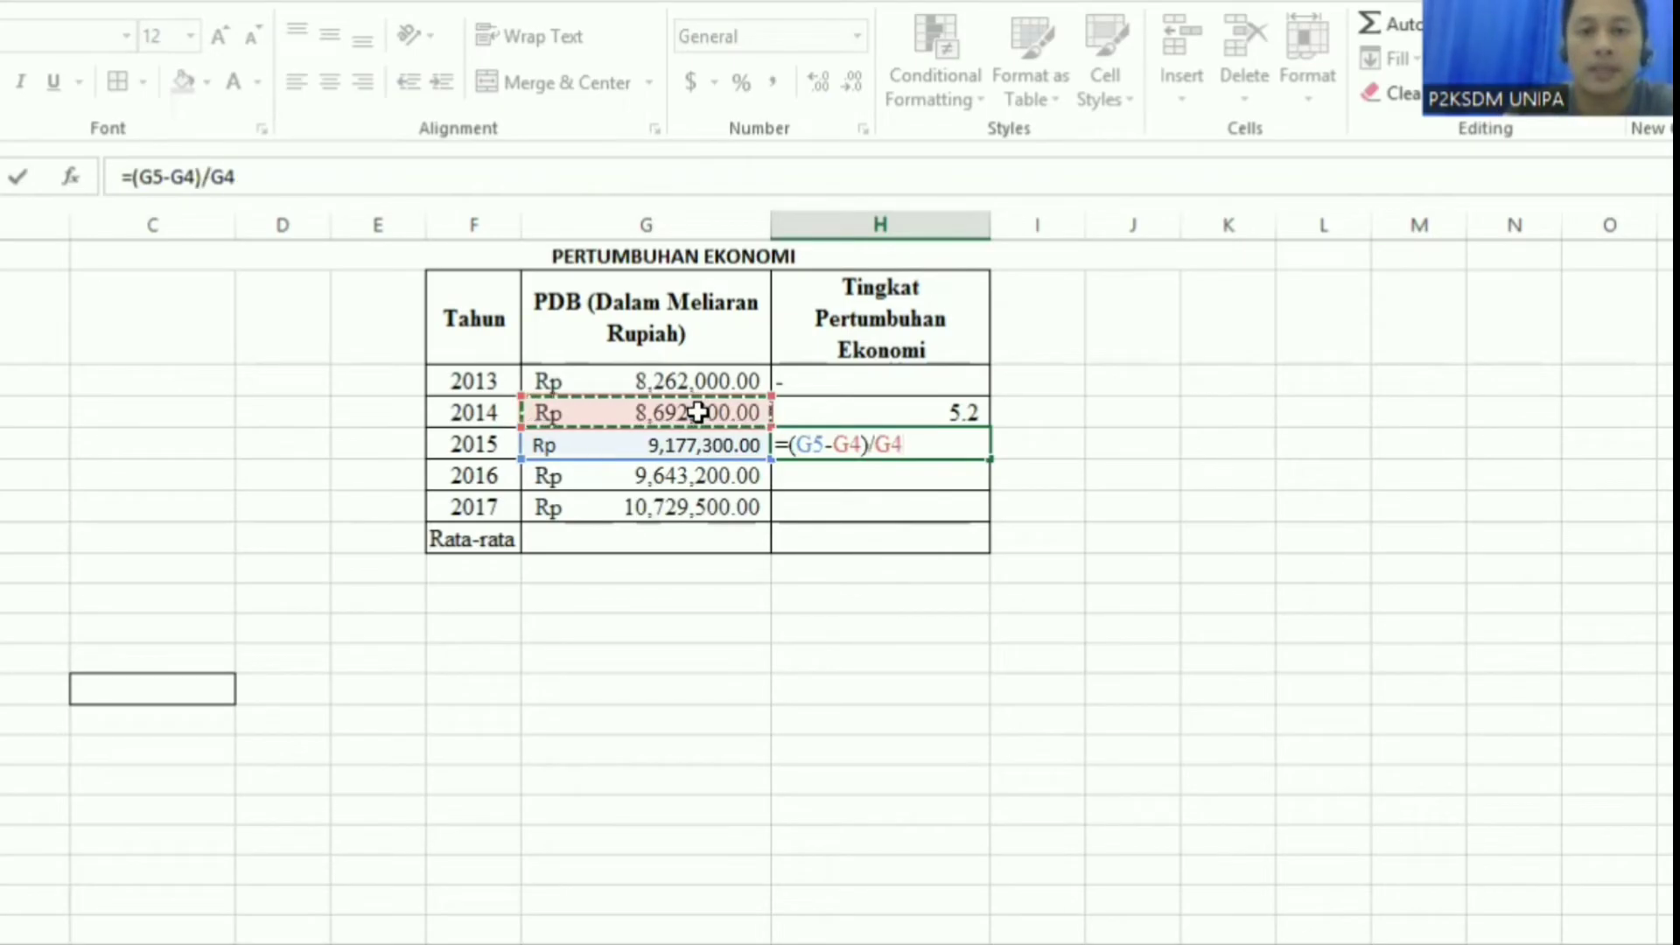
# Step: Fix the brackets and add *100 to finish =((G5-G4)/G4)*100, giving 5.57721743
pyautogui.click(789, 449)
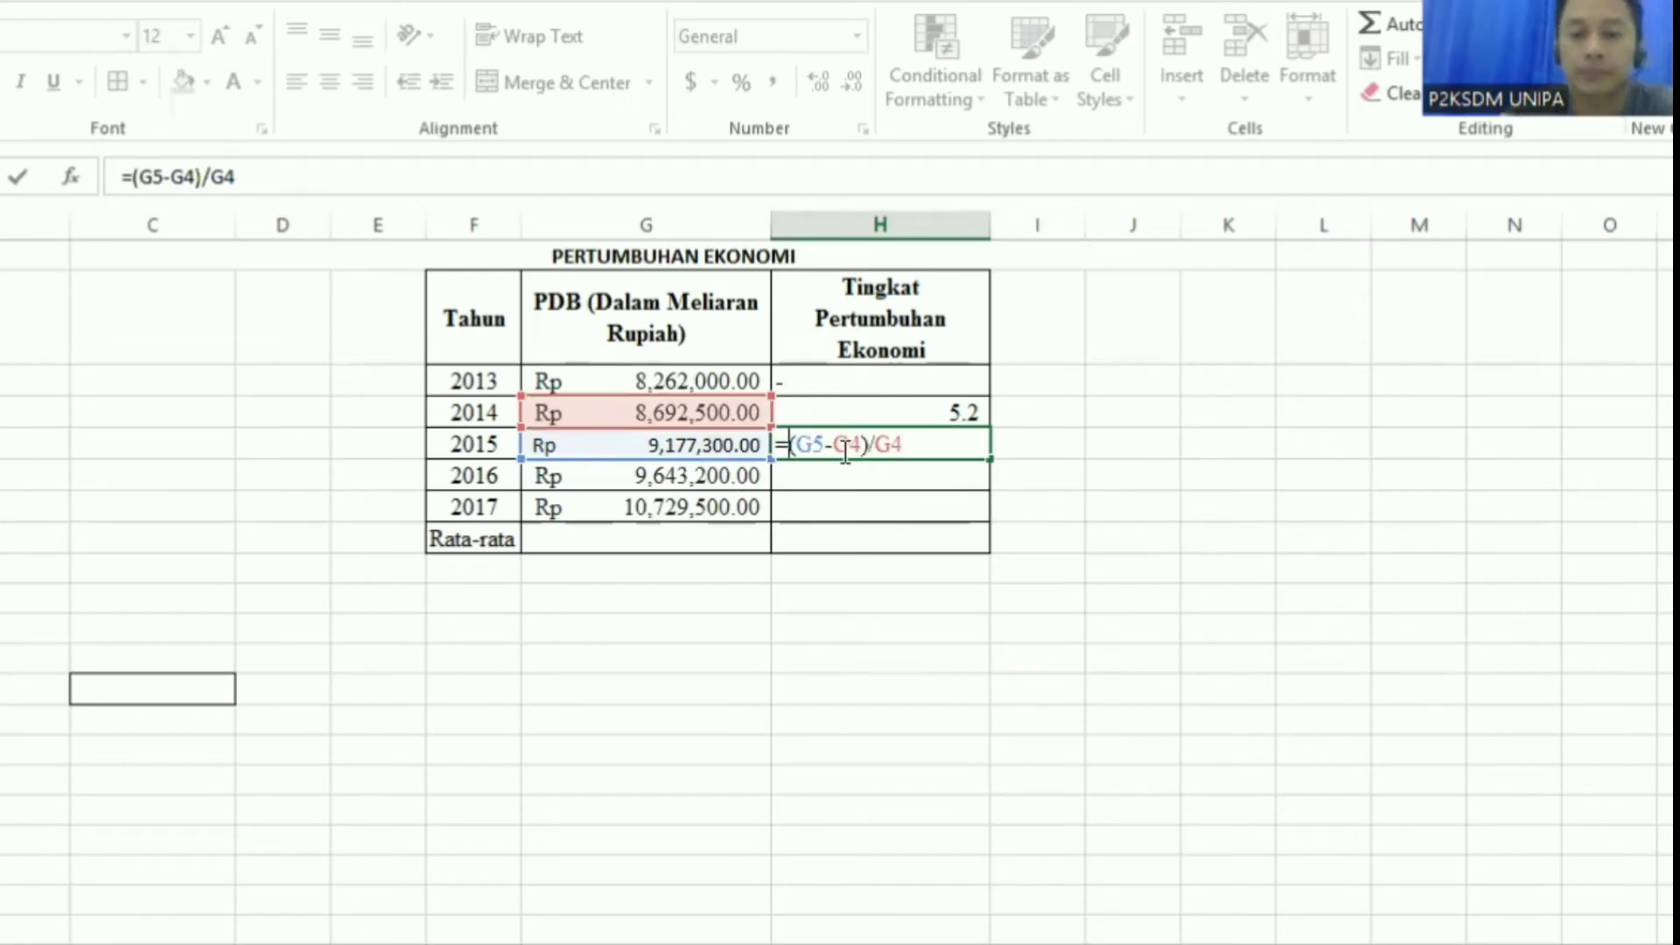
pyautogui.write('(')
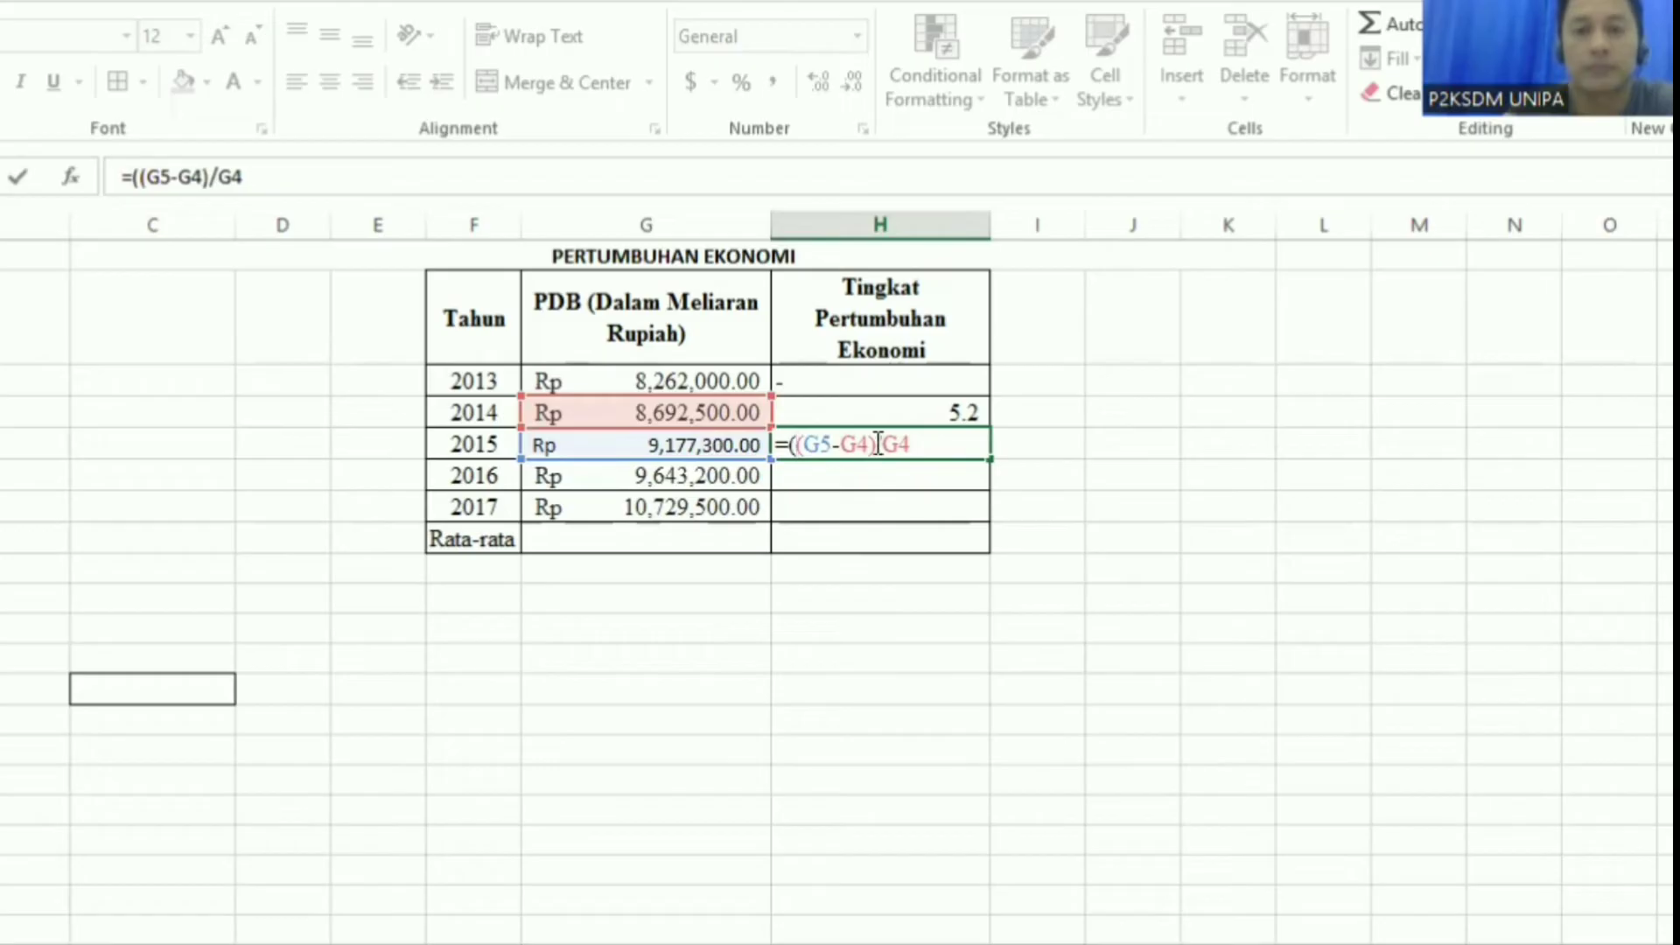
pyautogui.click(878, 443)
pyautogui.write(')')
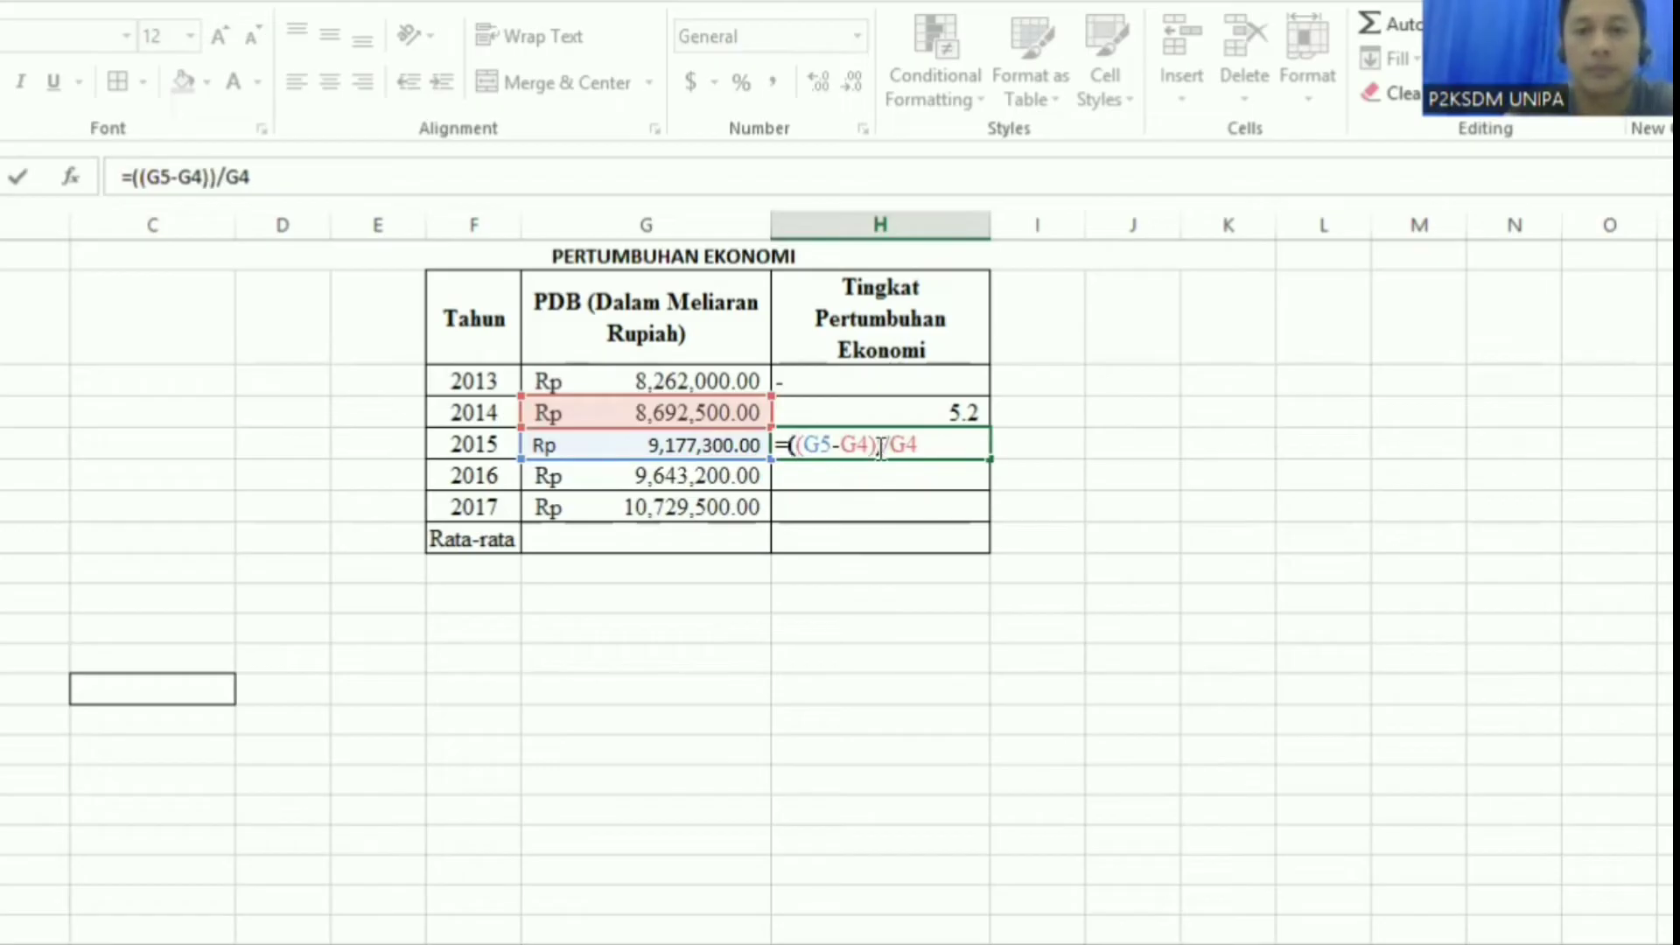
pyautogui.press('BackSpace')
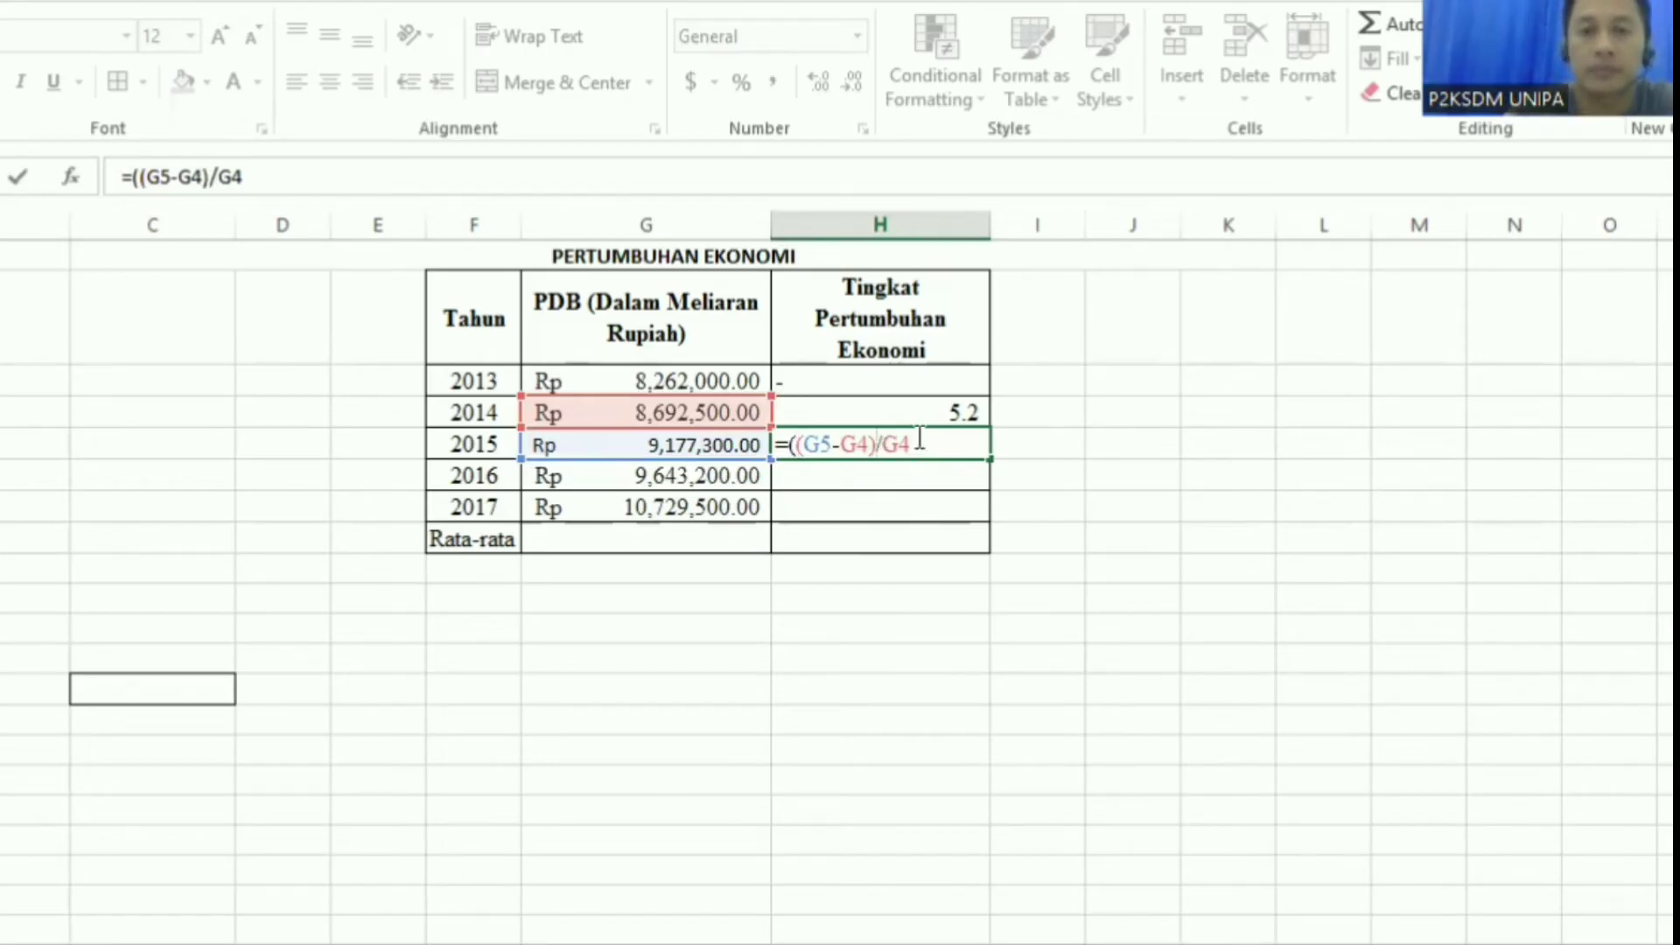
pyautogui.click(919, 440)
pyautogui.write(')')
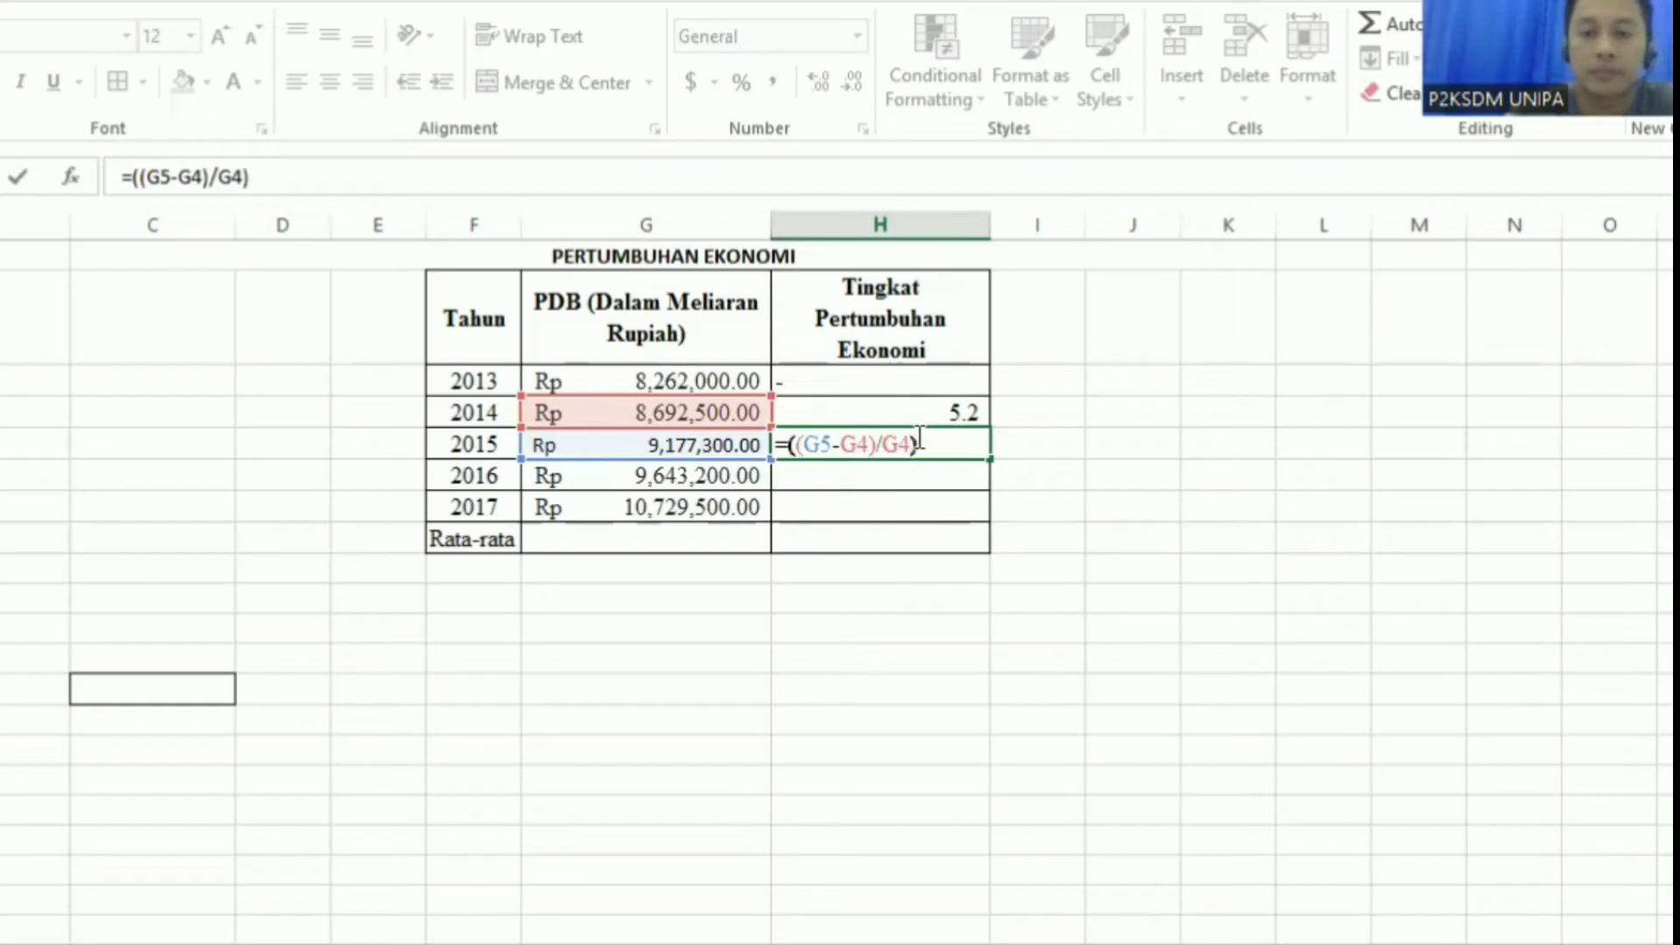
pyautogui.write('*')
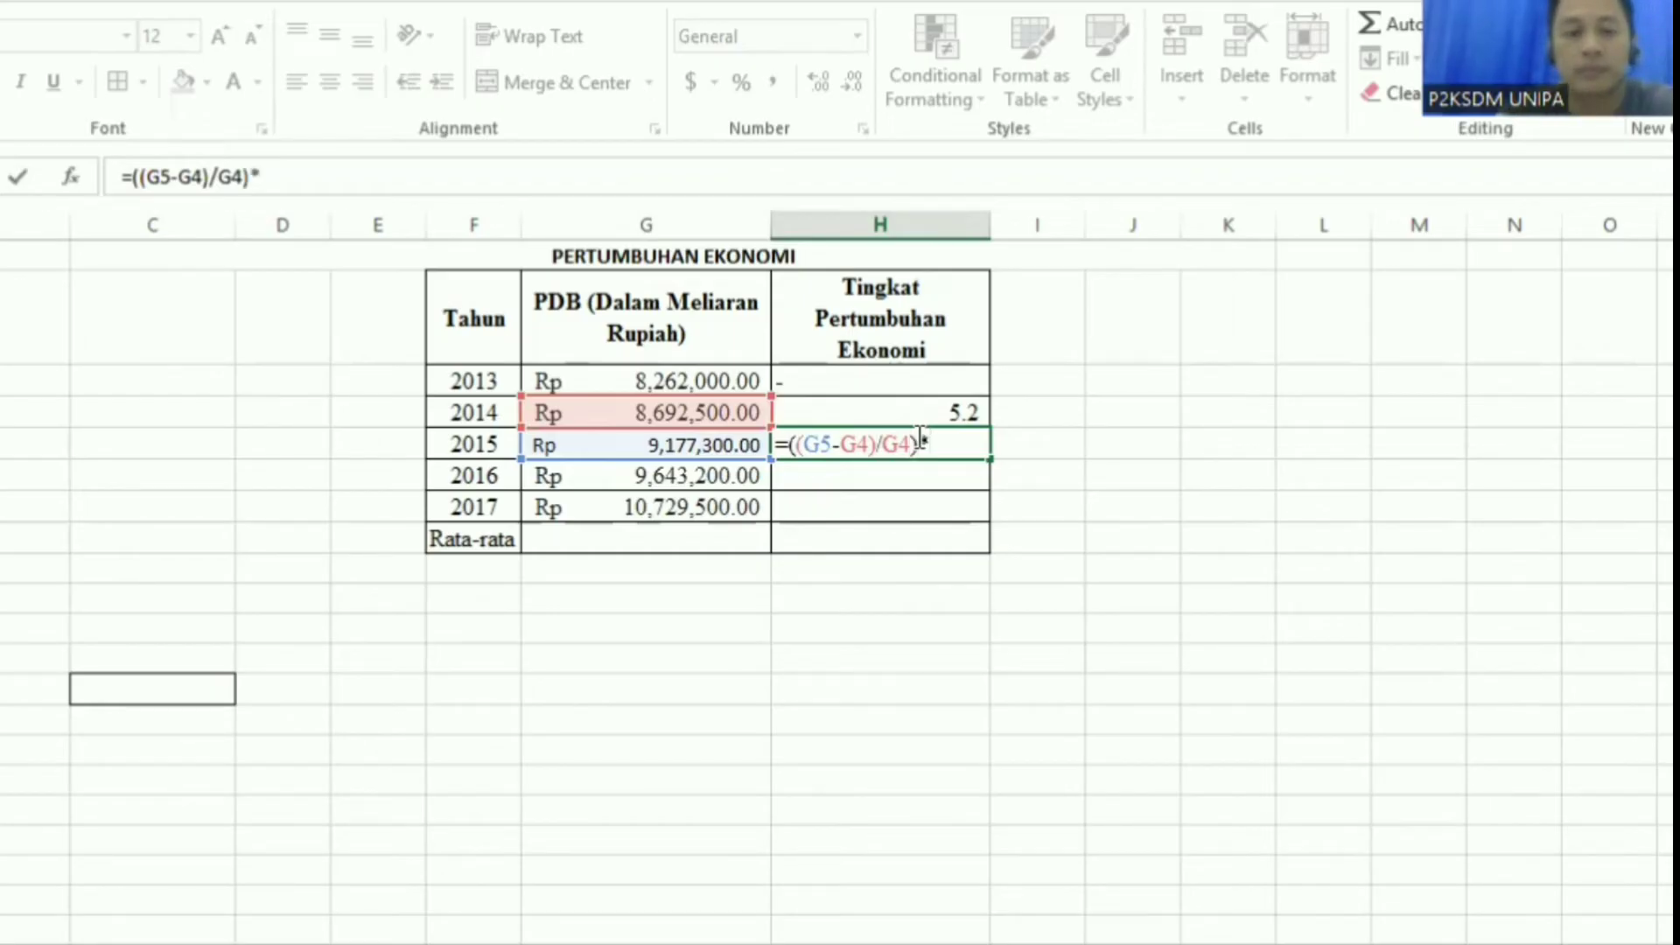
pyautogui.write('100')
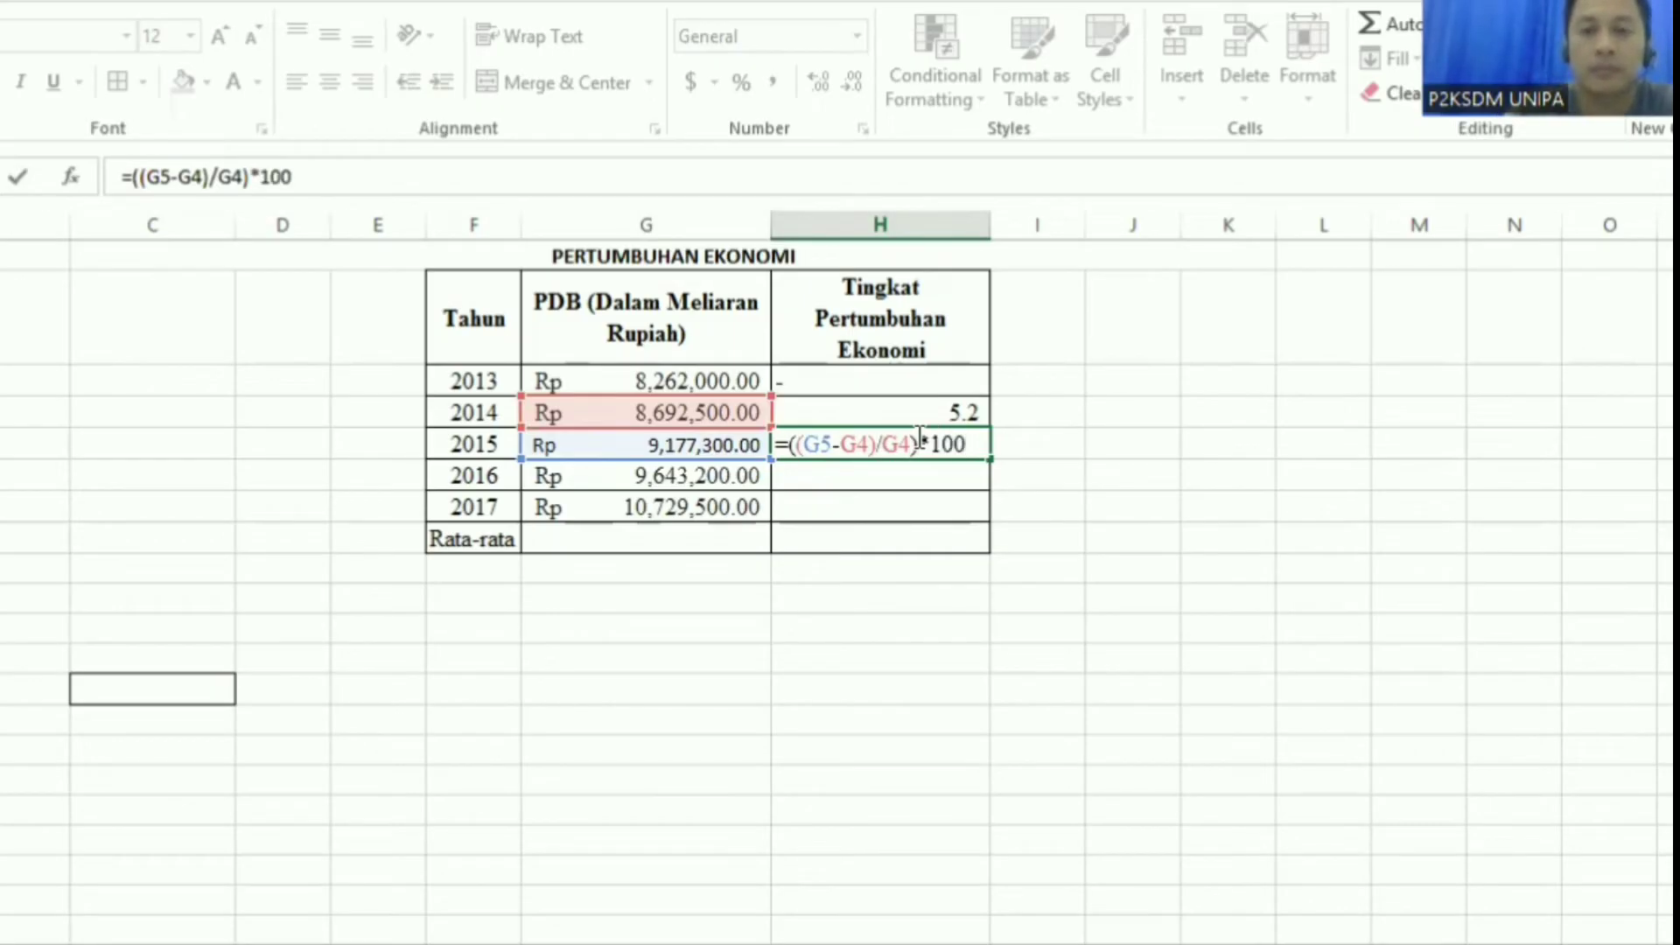
pyautogui.press('Return')
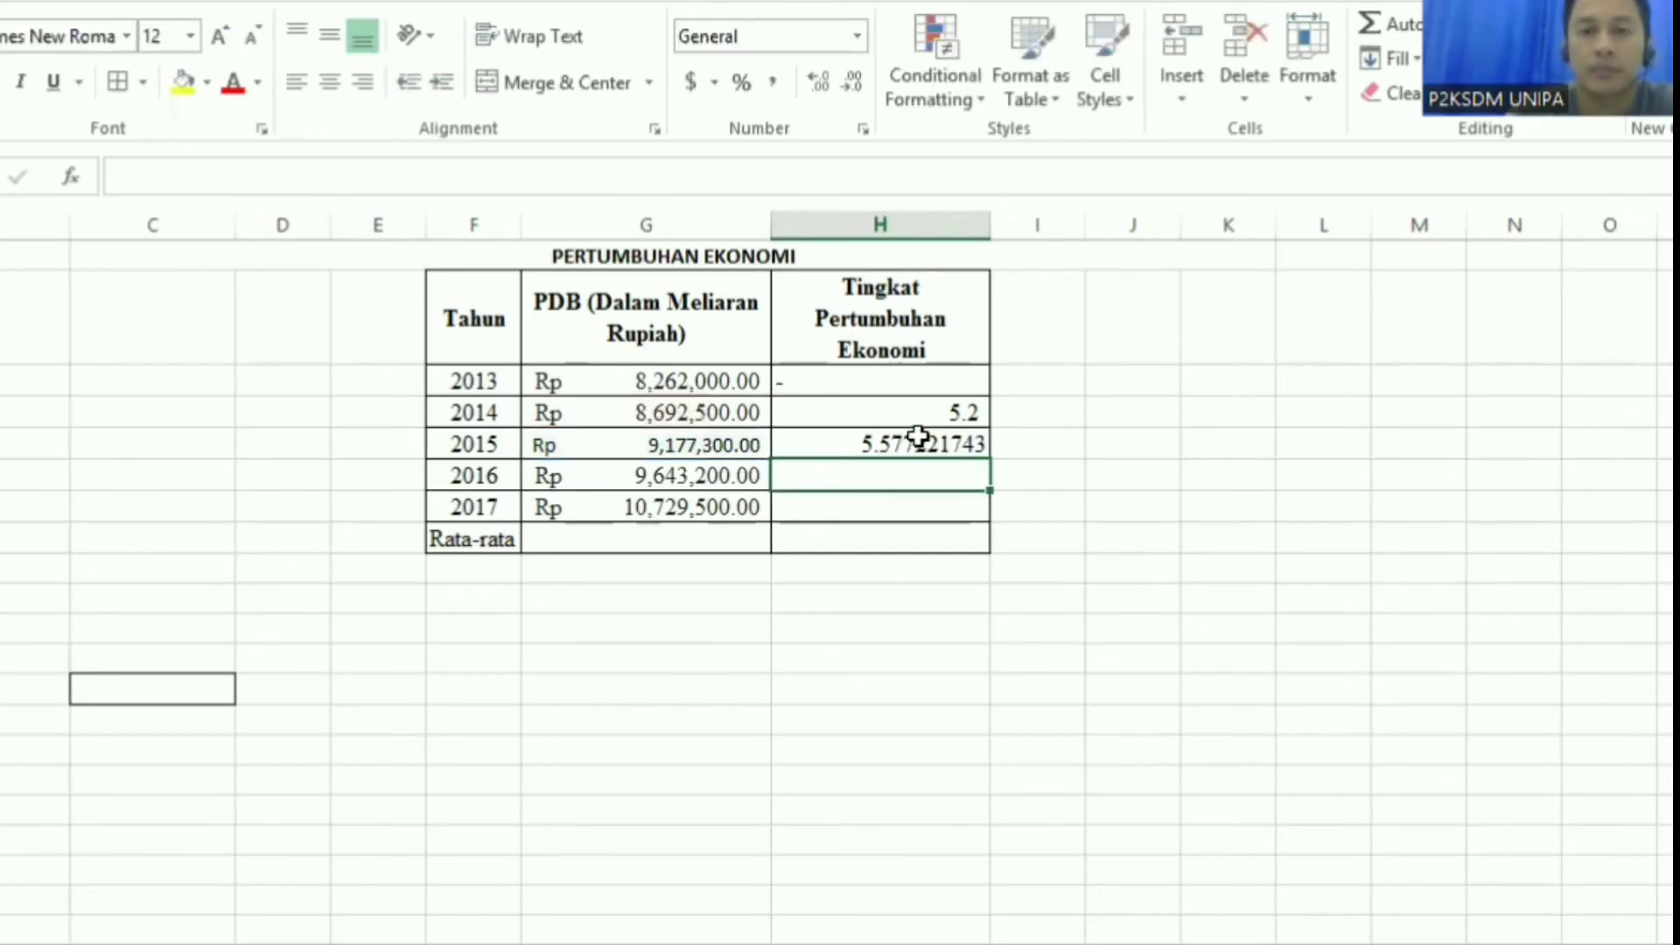
# Step: Give H5 Comma Style with 1 decimal place, so it reads 5.6
pyautogui.click(918, 435)
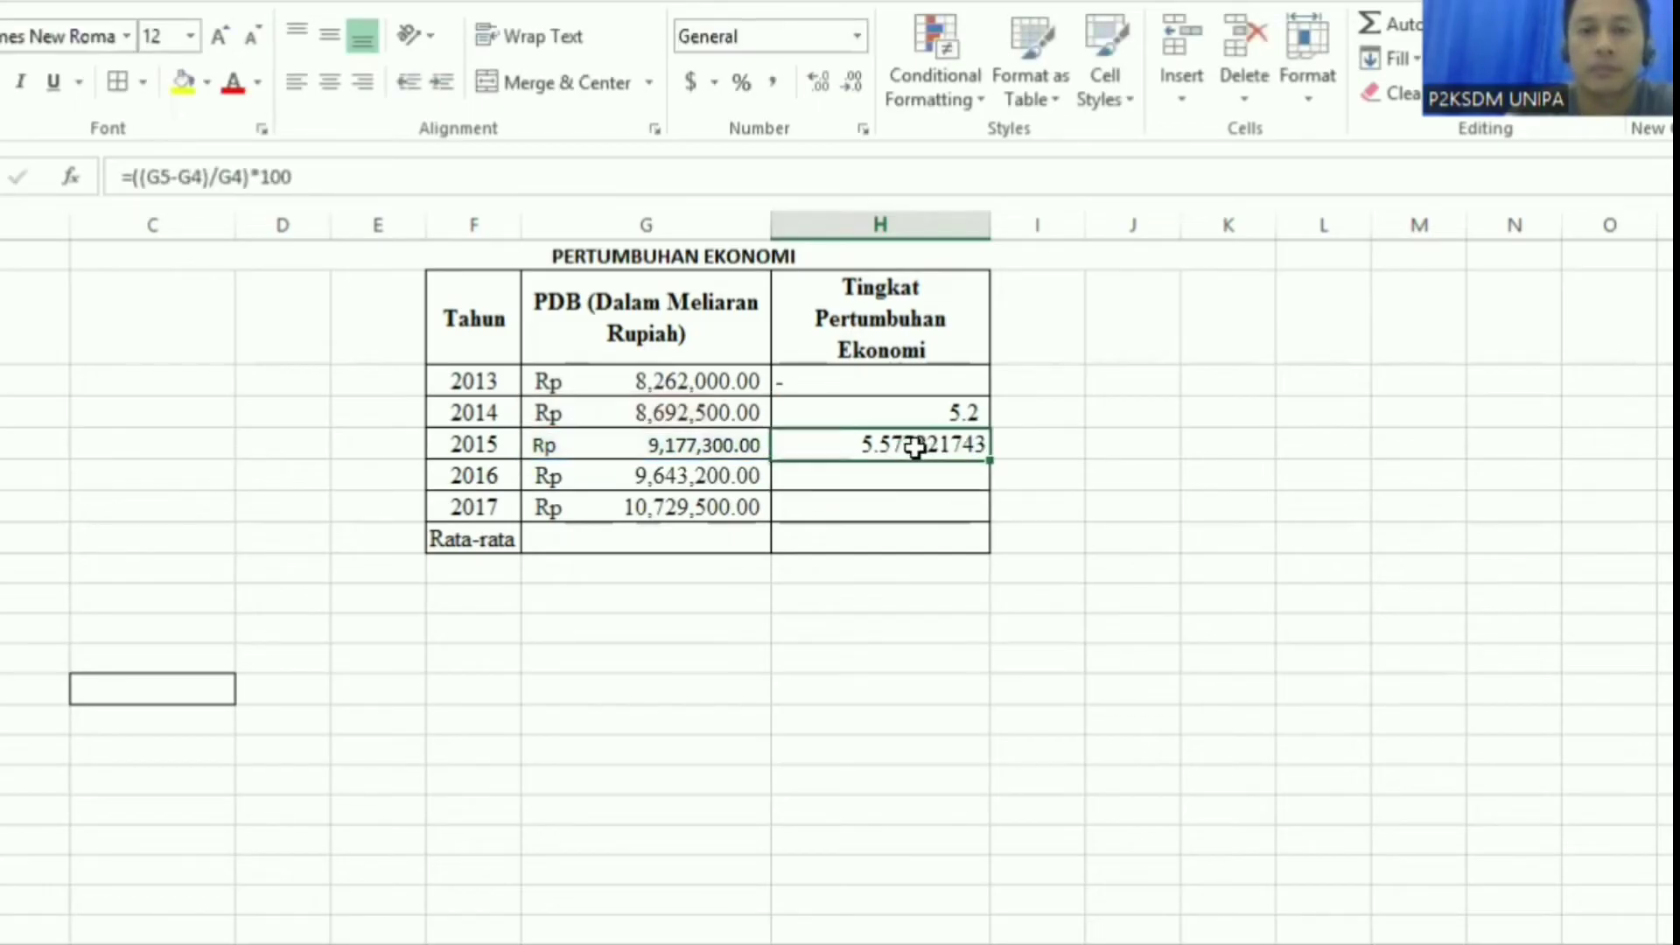
pyautogui.click(776, 85)
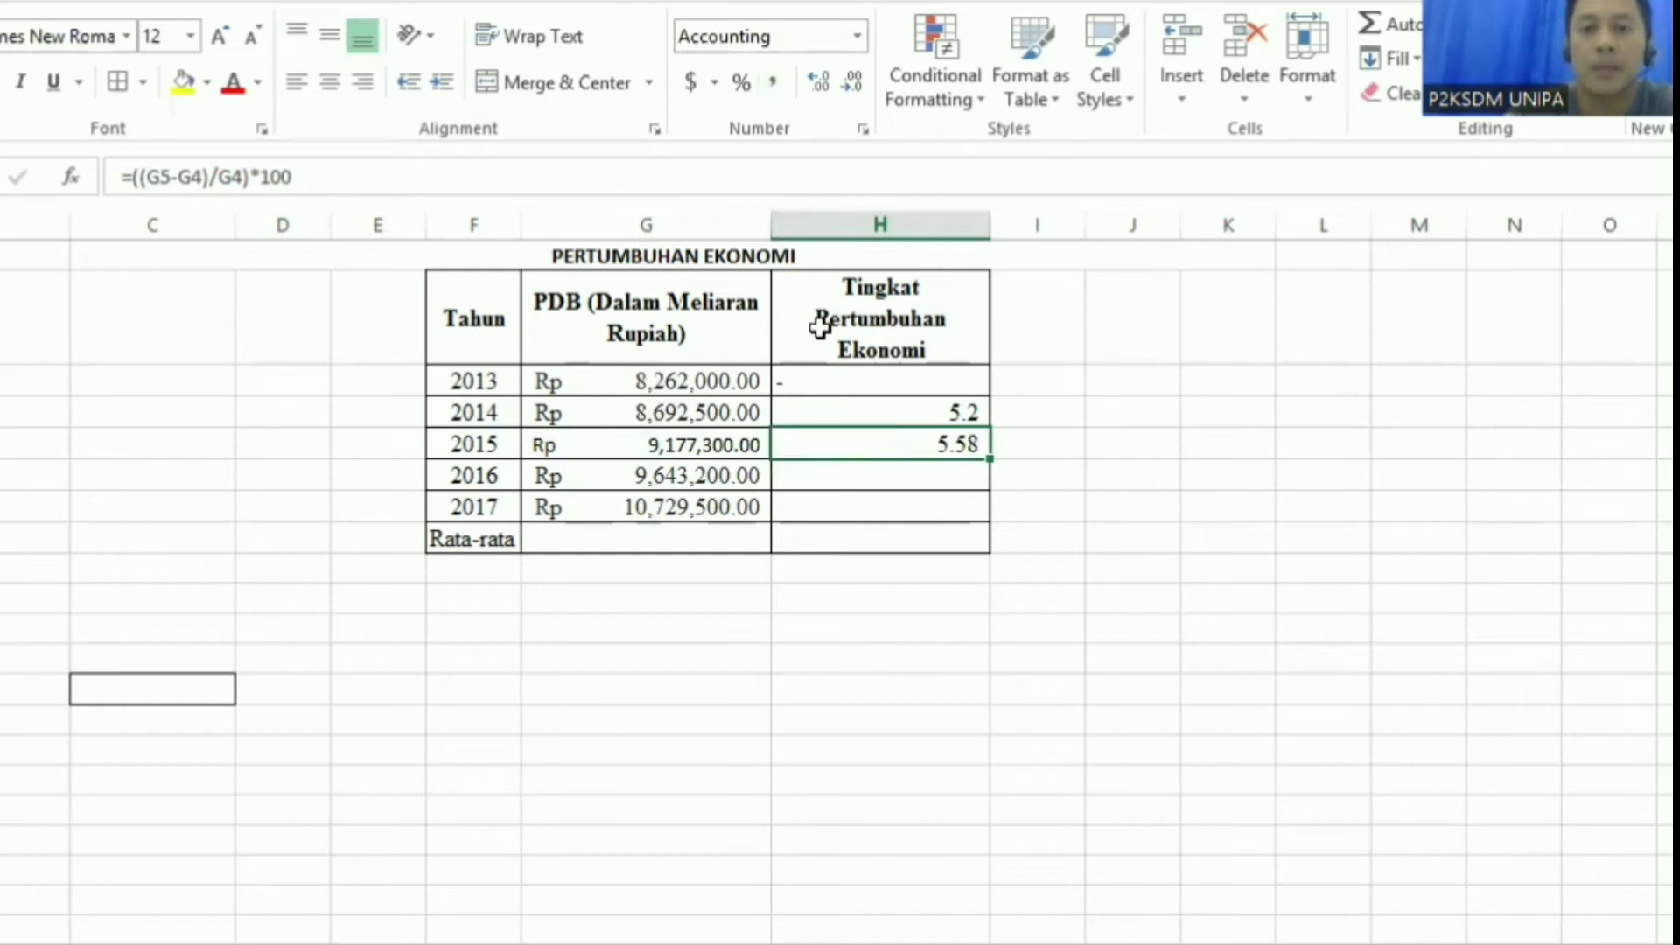
pyautogui.click(863, 129)
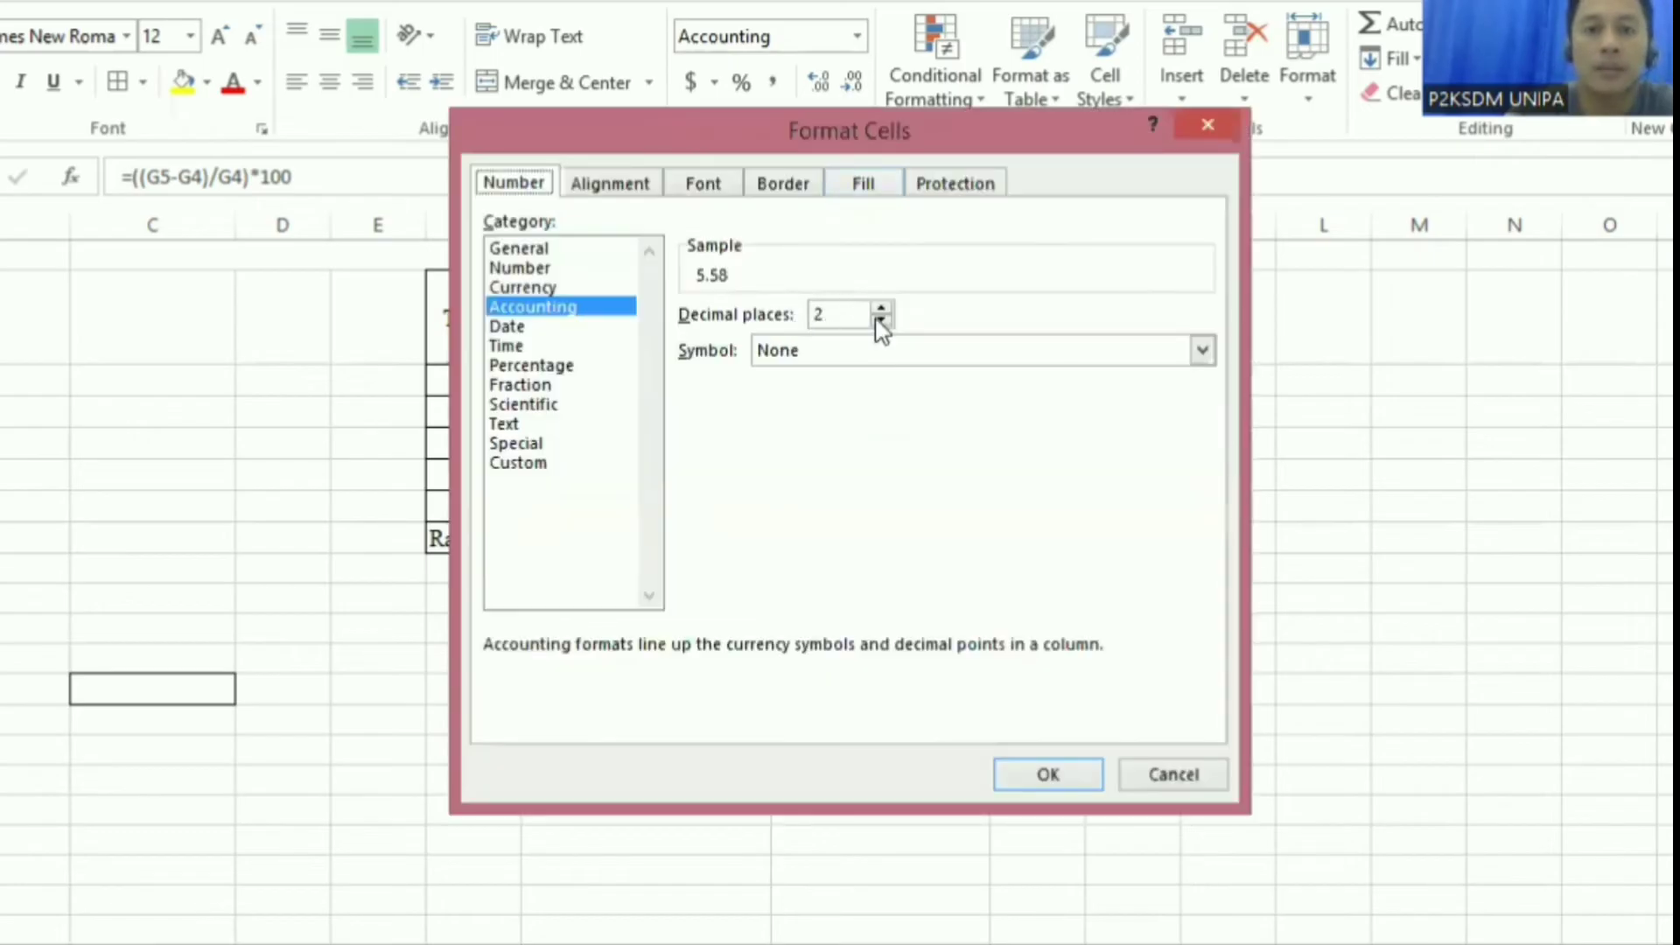
pyautogui.click(881, 321)
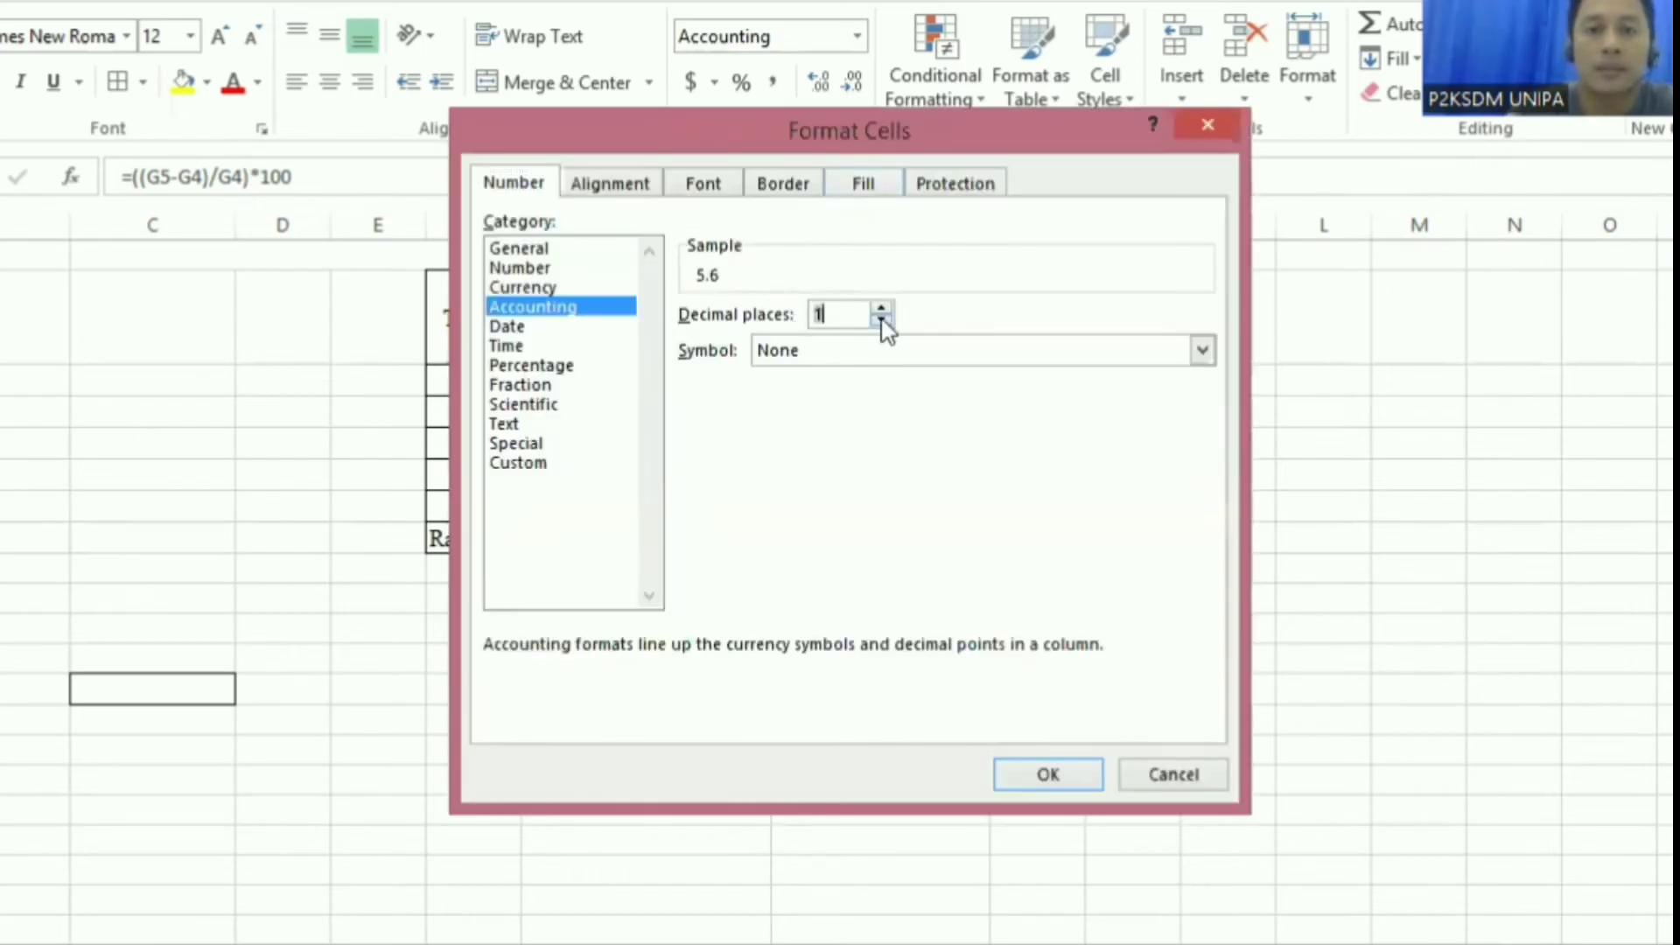
pyautogui.click(1039, 775)
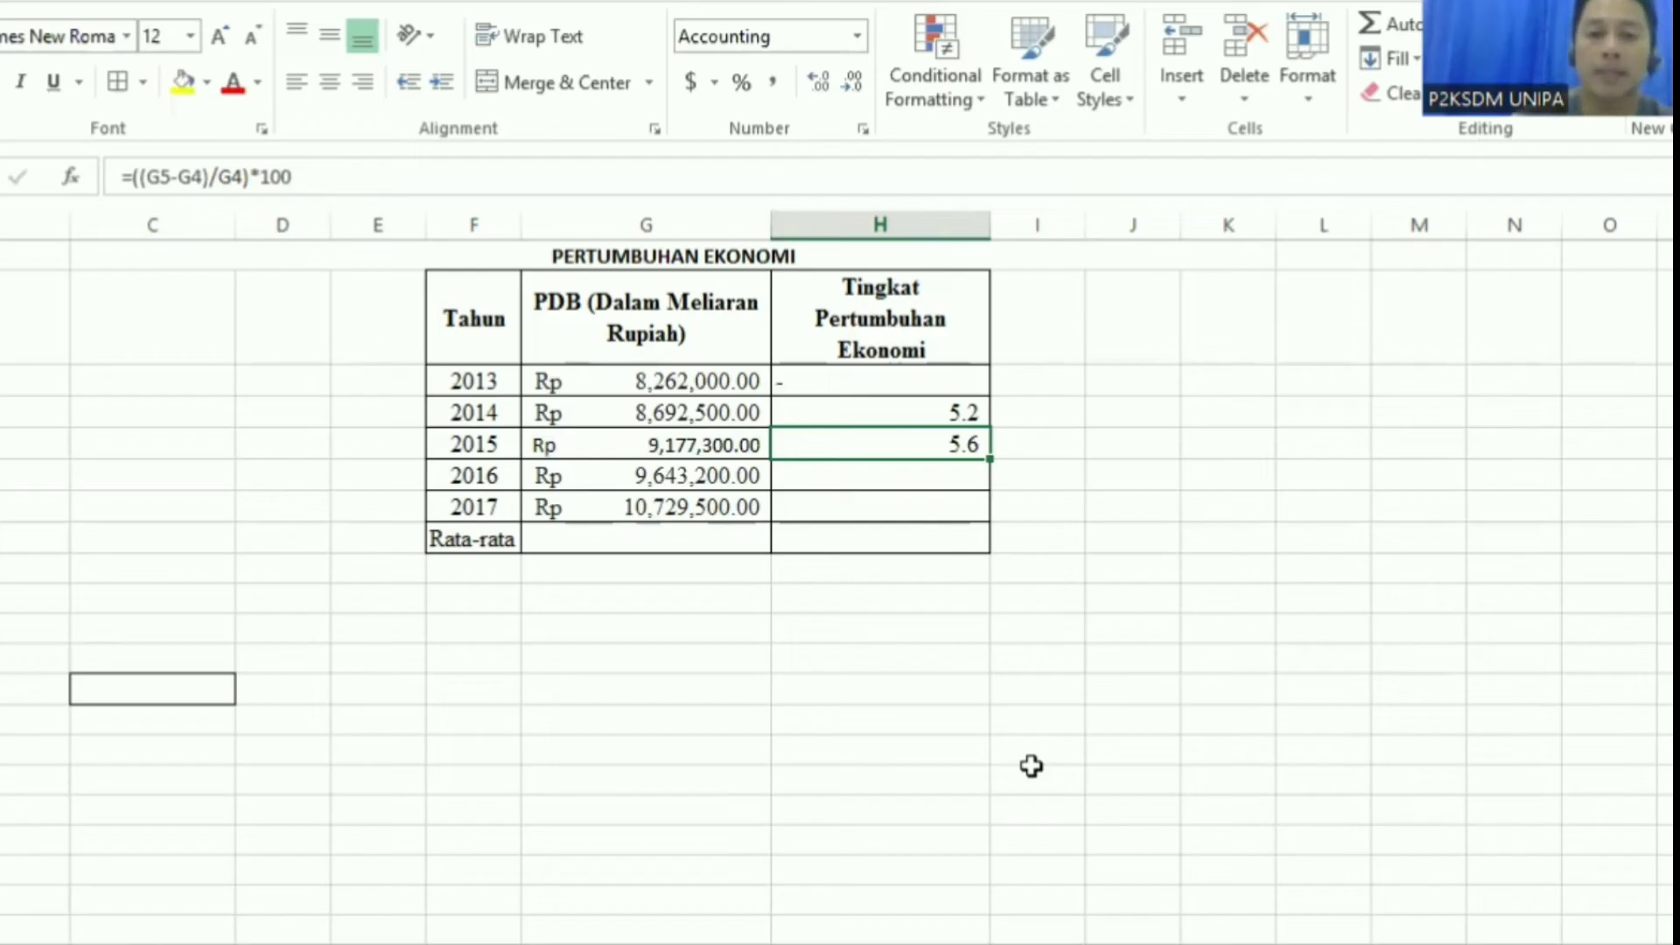
# Step: Fill H5's formula down to H7, giving 2016 and 2017 rates of 5.1 and 11.3
pyautogui.moveTo(988, 458); pyautogui.dragTo(979, 511)
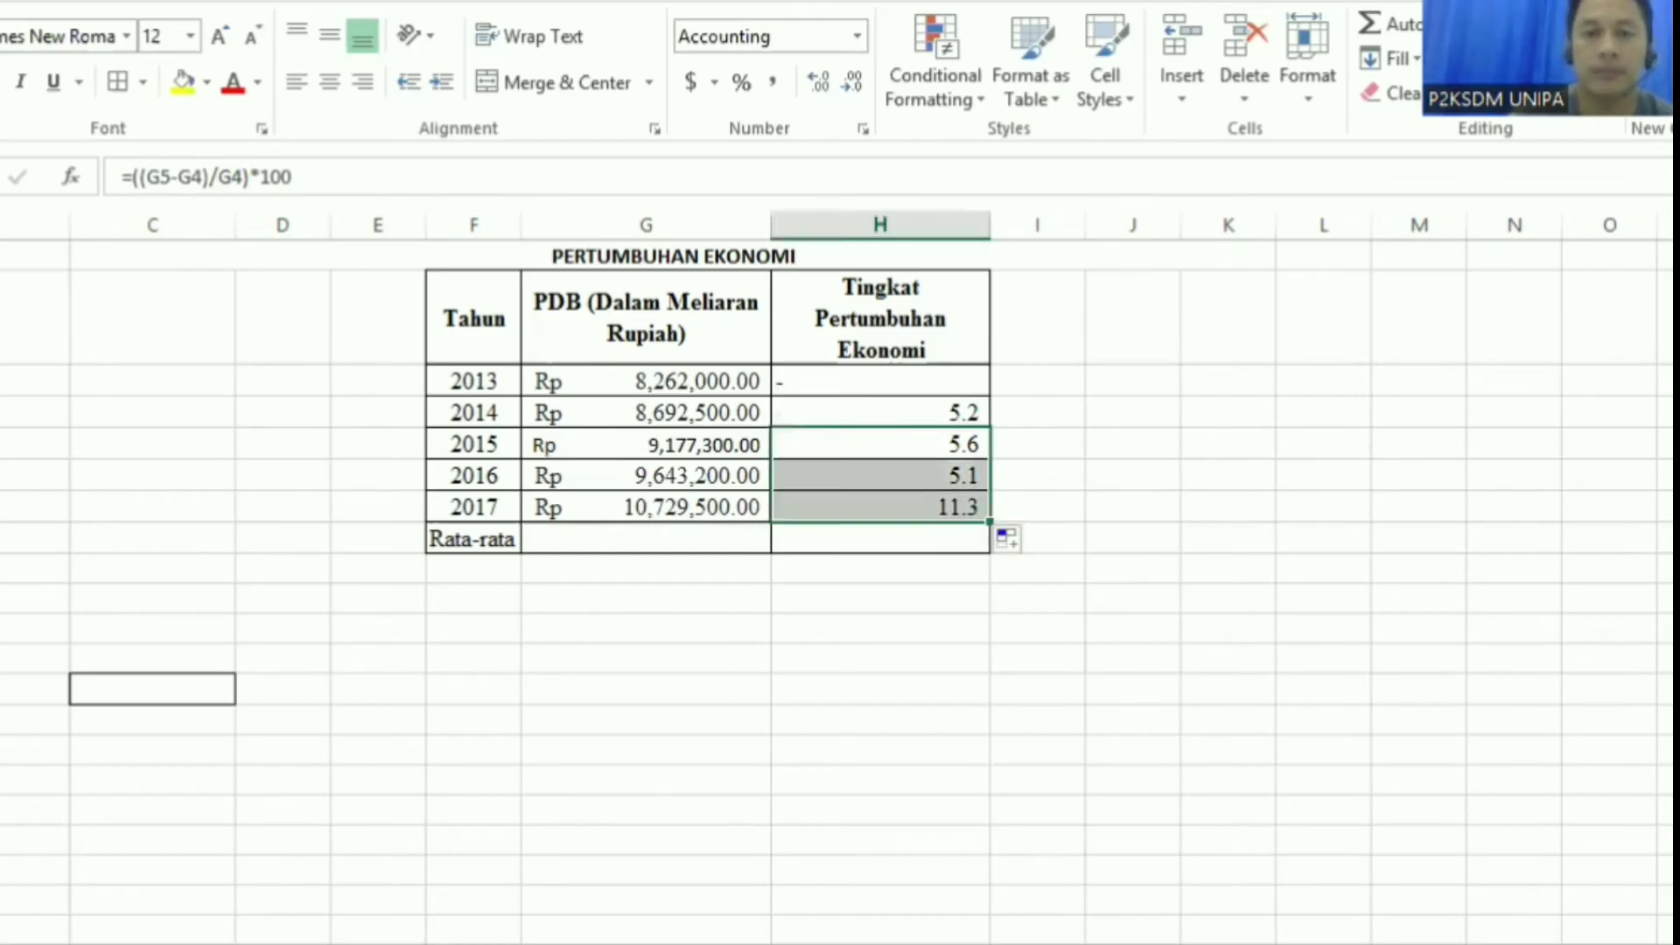
pyautogui.click(953, 563)
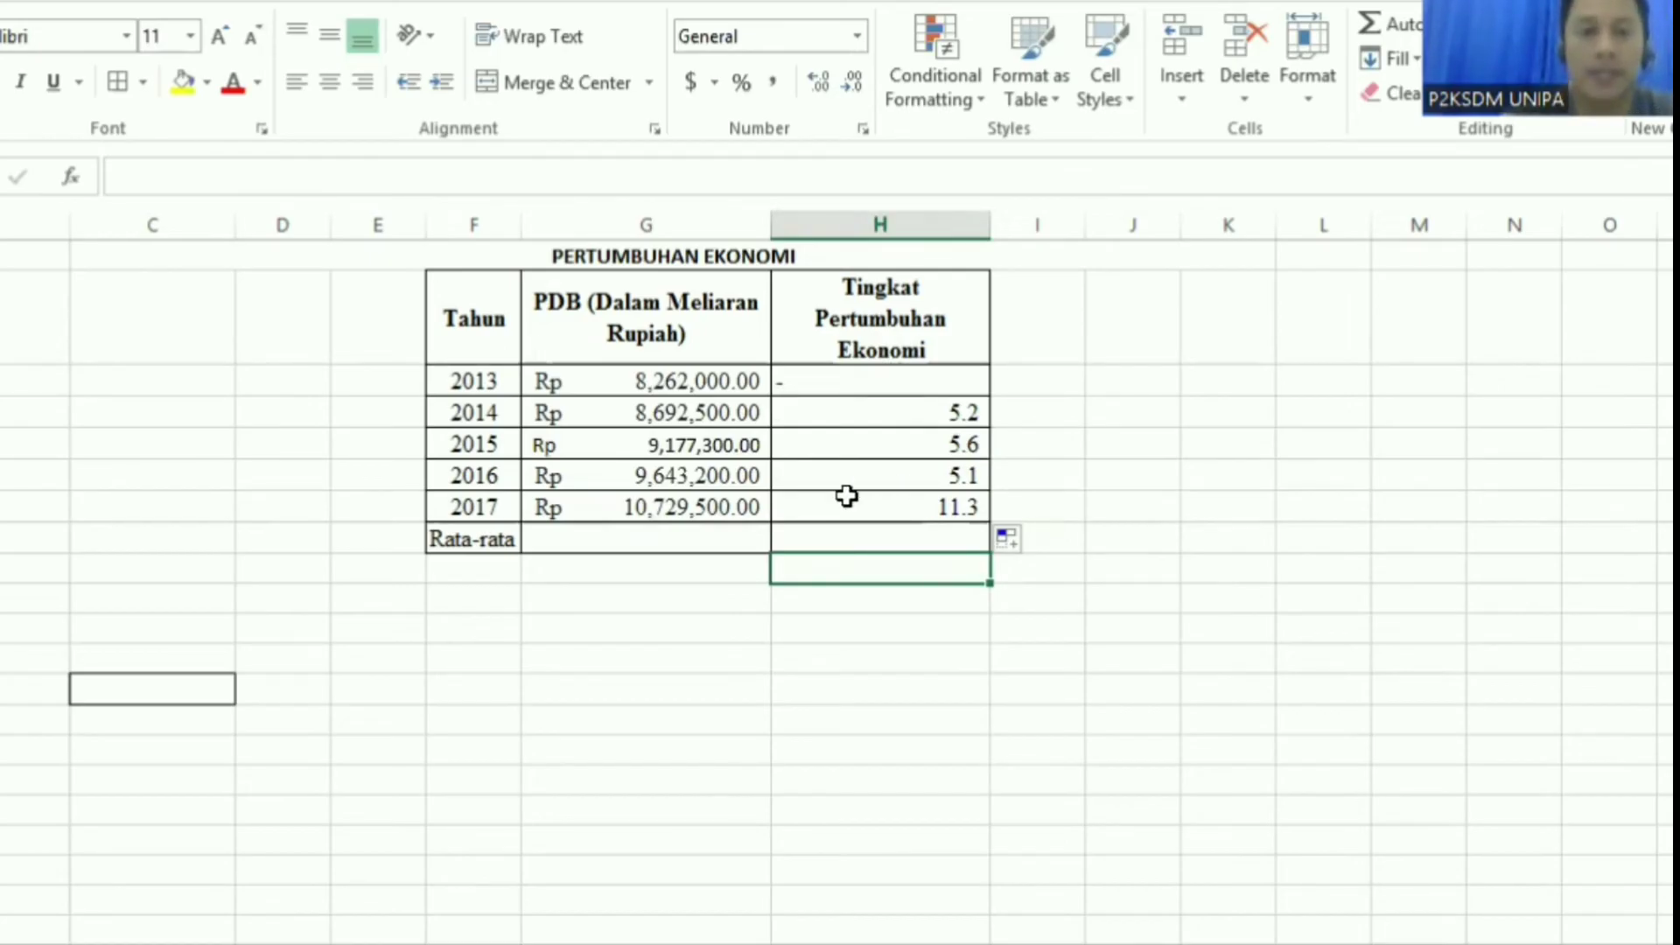
# Step: Enter =AVERAGE(H4:H7) in the Rata-rata growth cell, giving 6.8
pyautogui.click(841, 533)
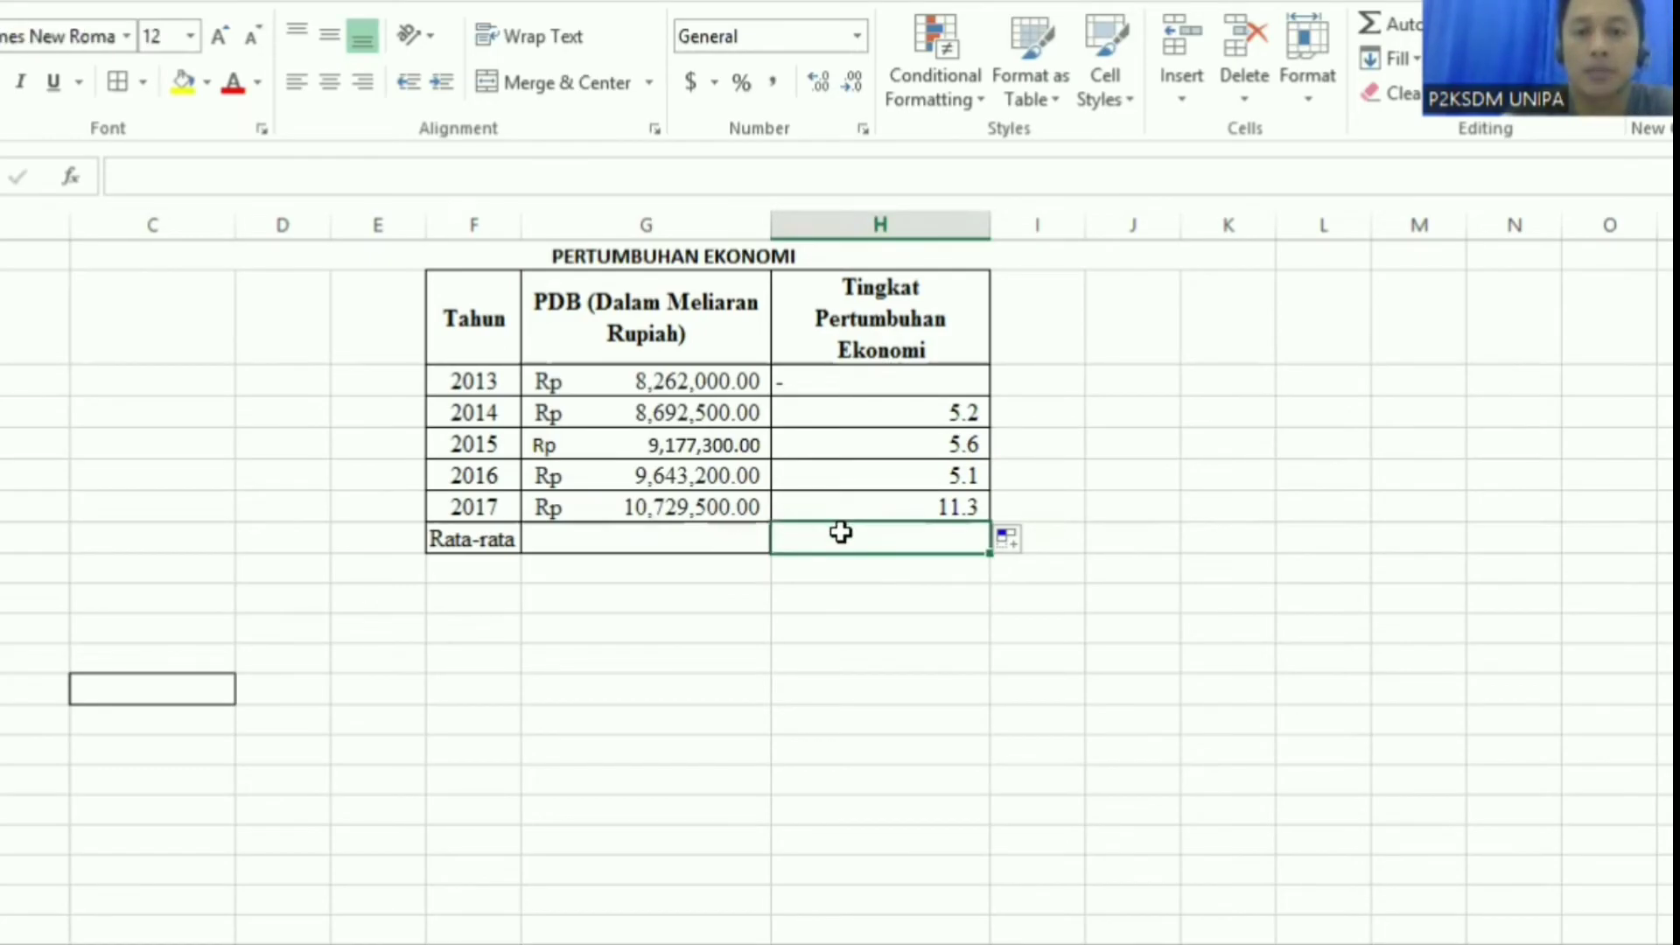
pyautogui.write('=')
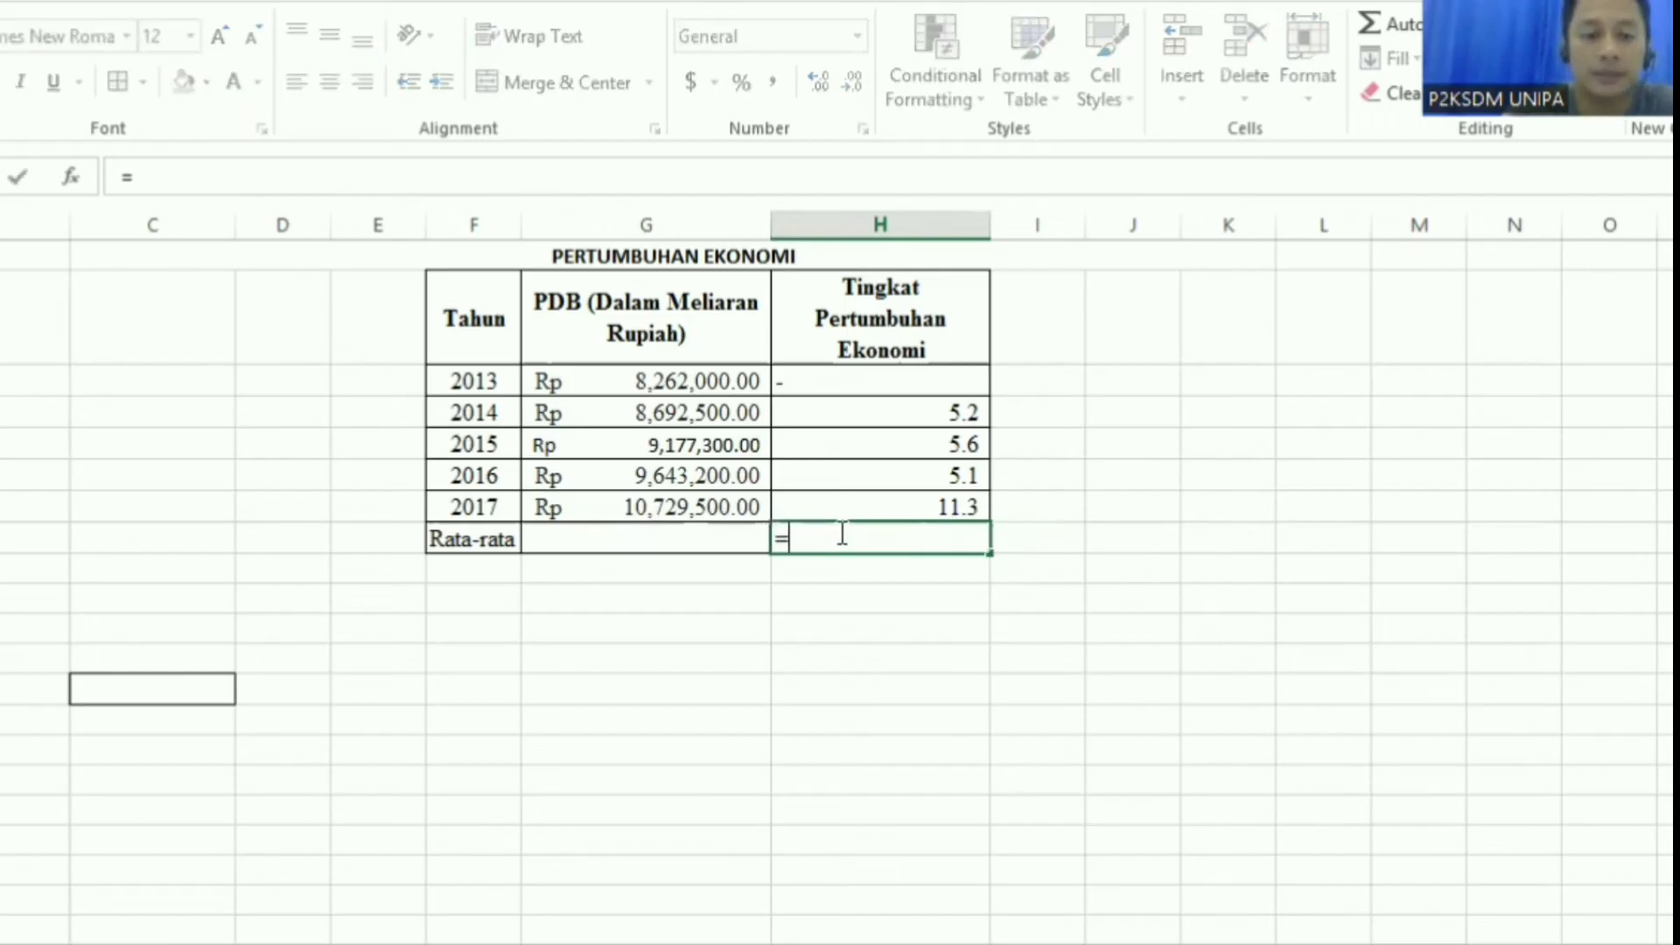
pyautogui.write('A')
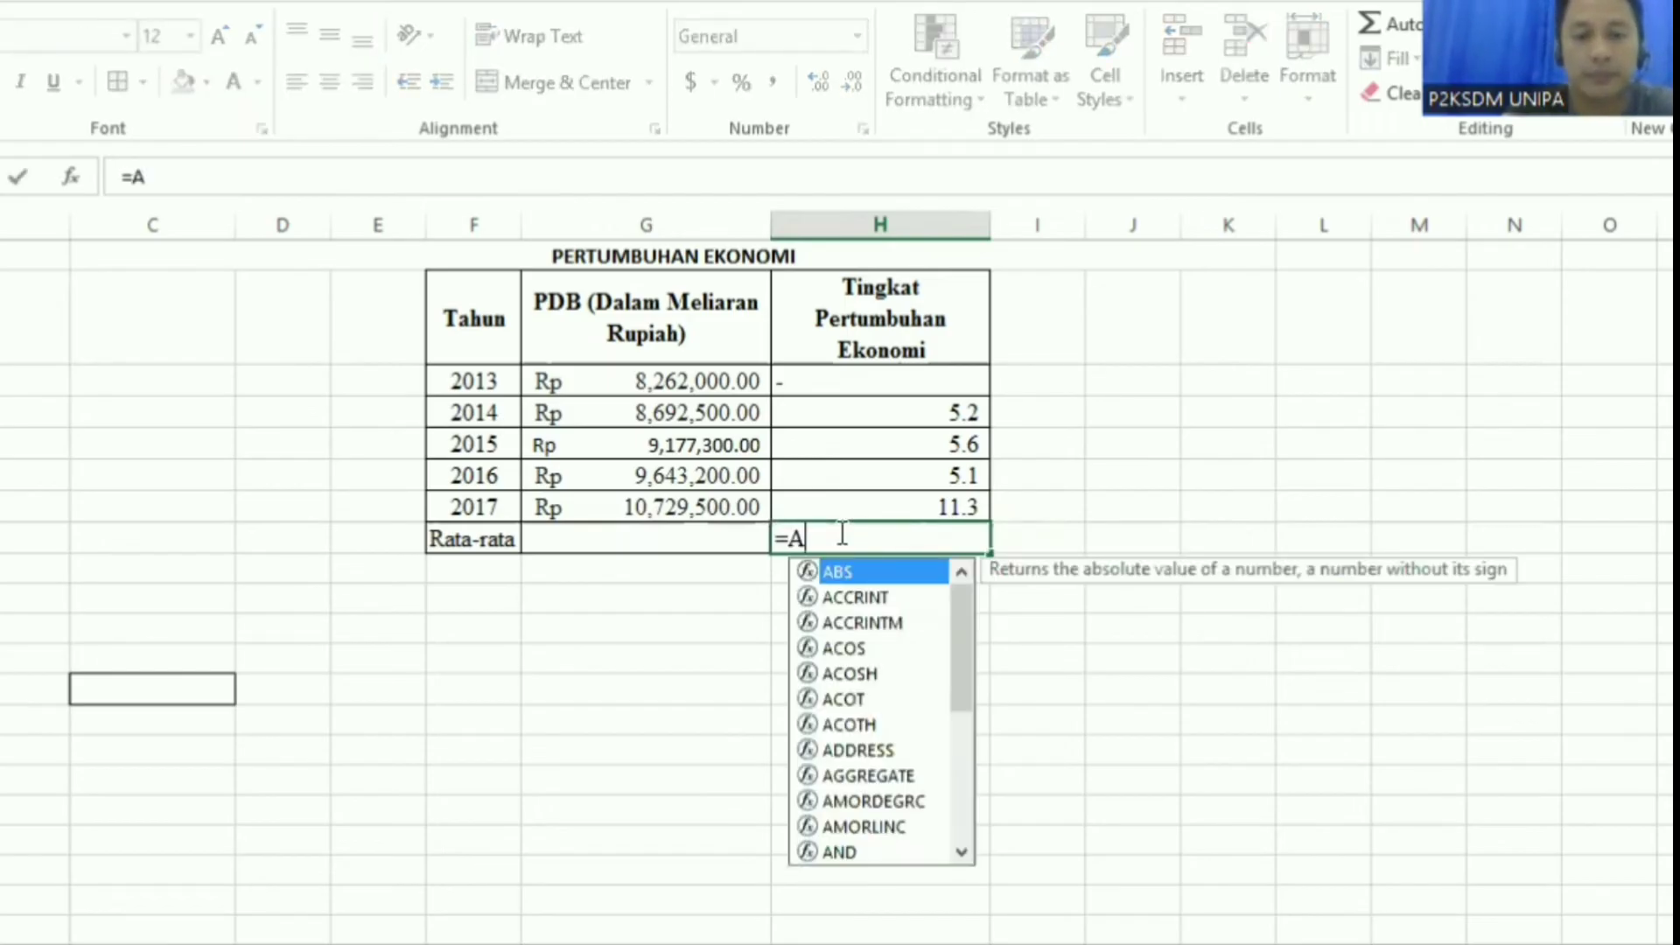
pyautogui.write('VERA')
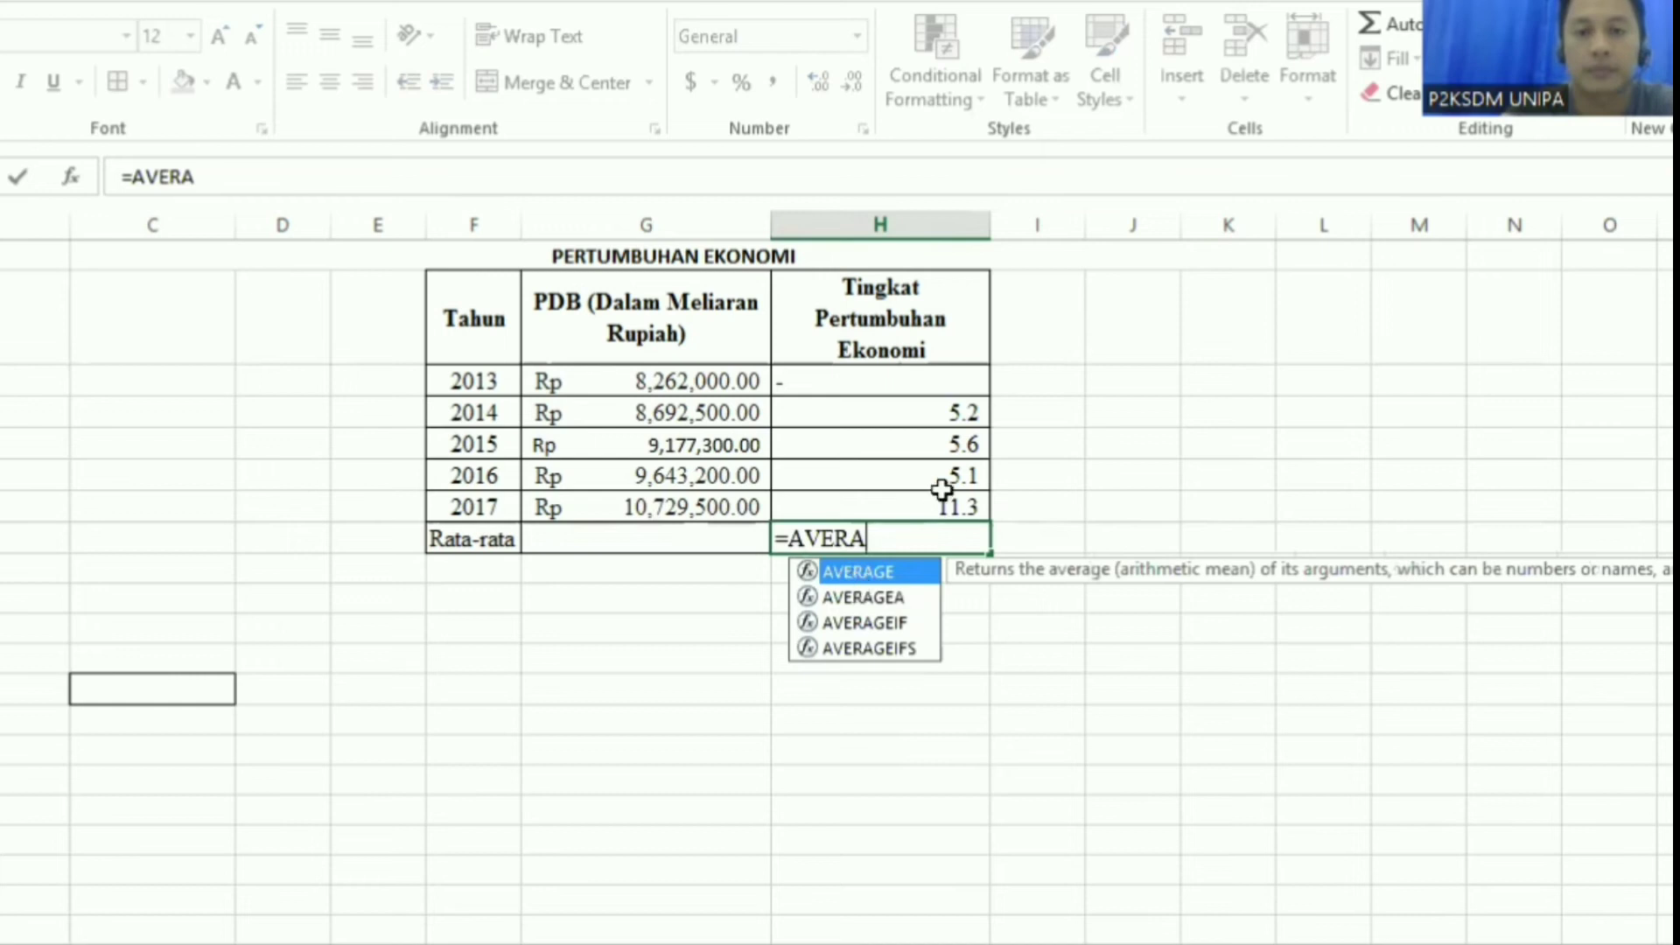
pyautogui.press('Tab')
pyautogui.moveTo(960, 415); pyautogui.dragTo(957, 510)
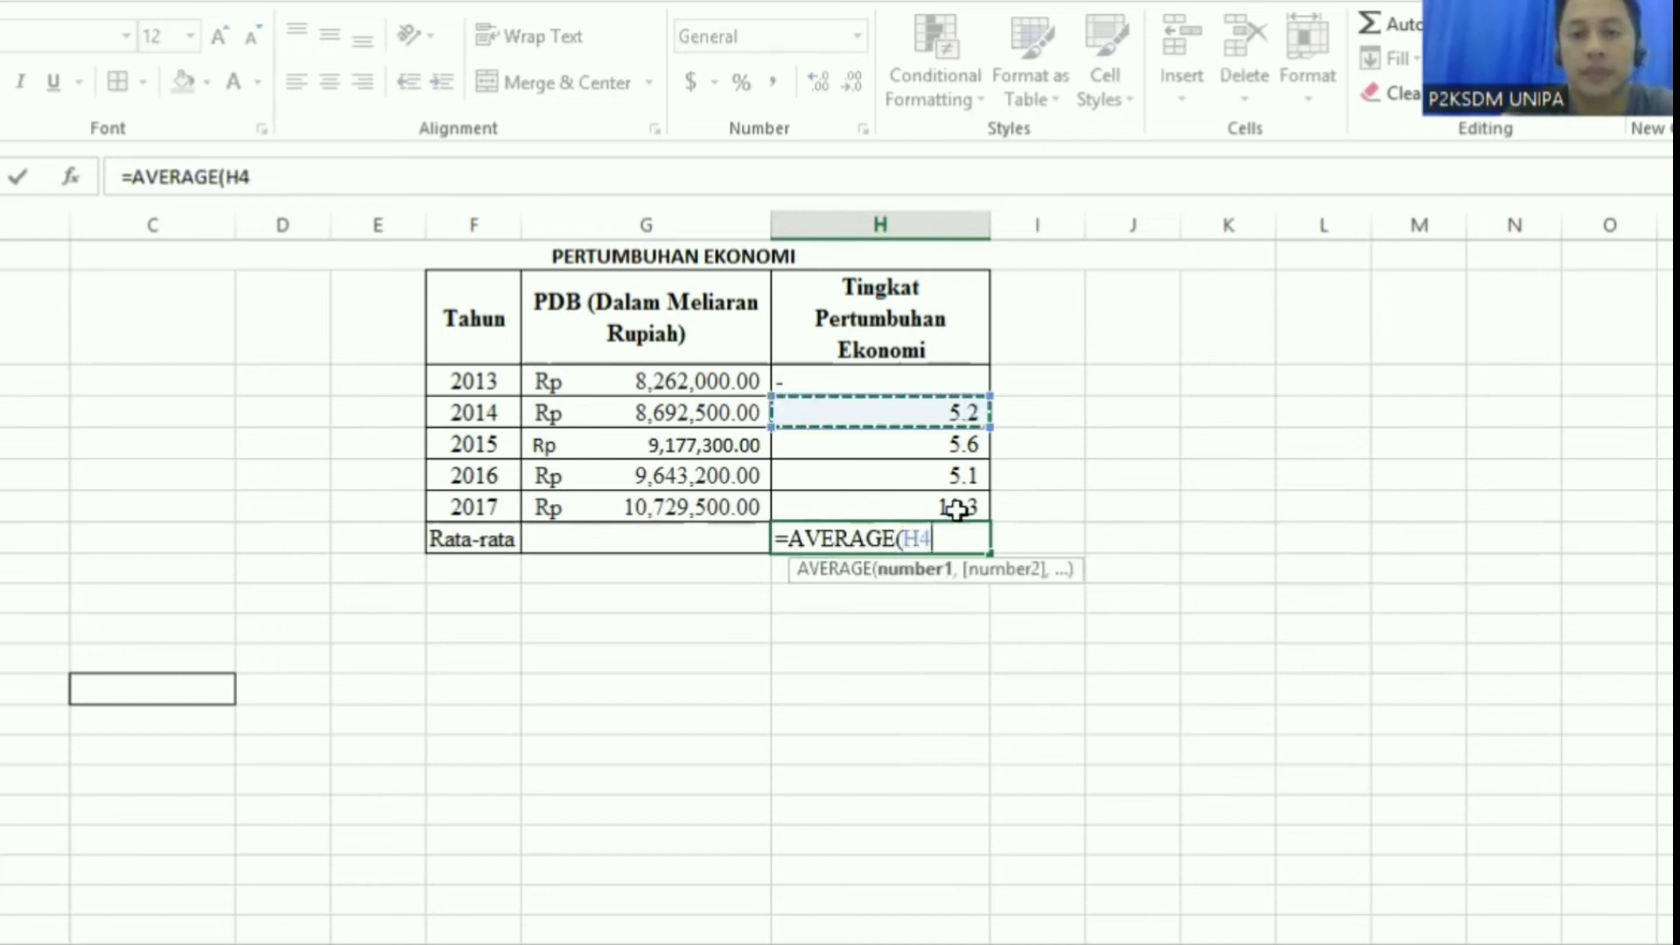
pyautogui.write(')')
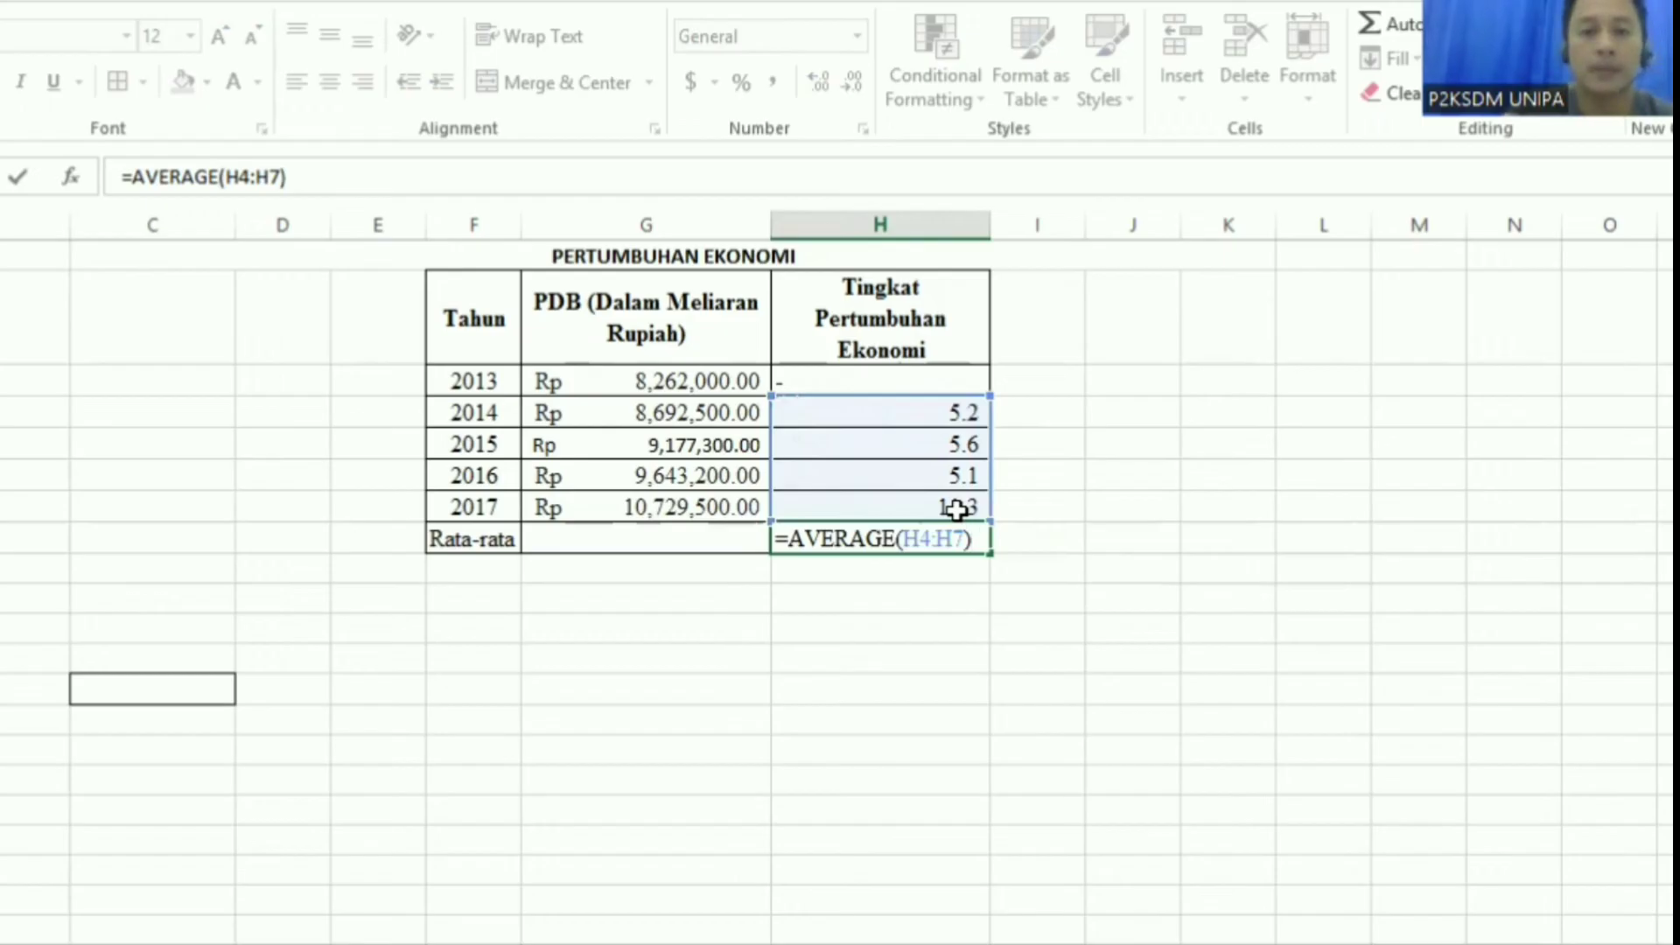
pyautogui.press('Return')
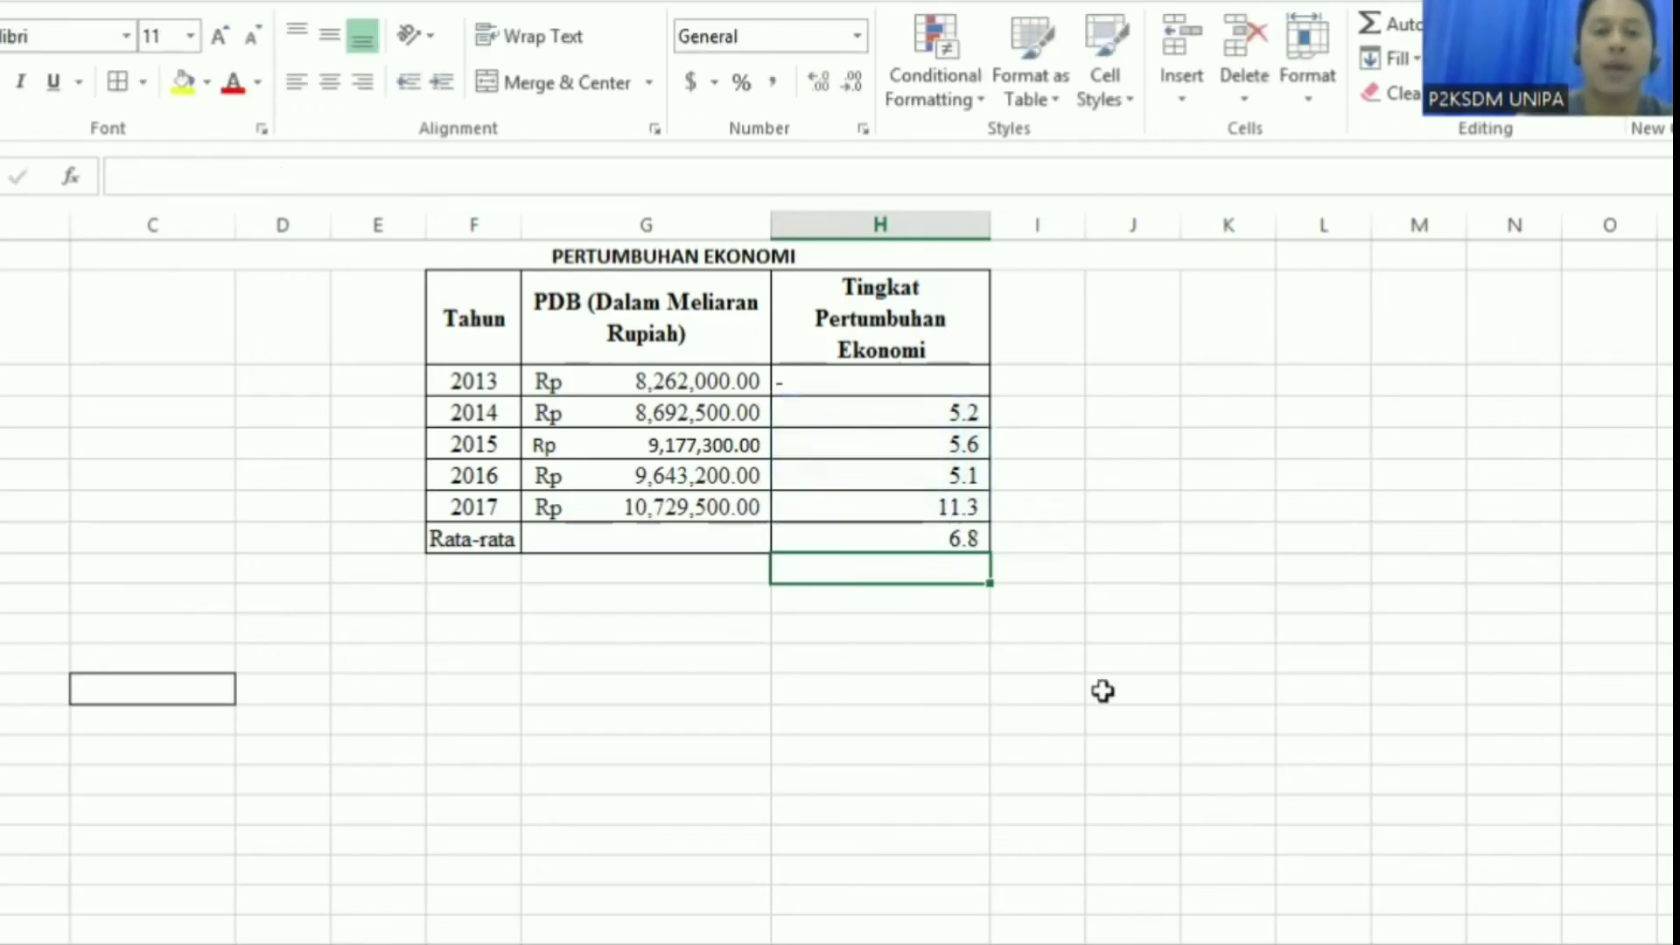